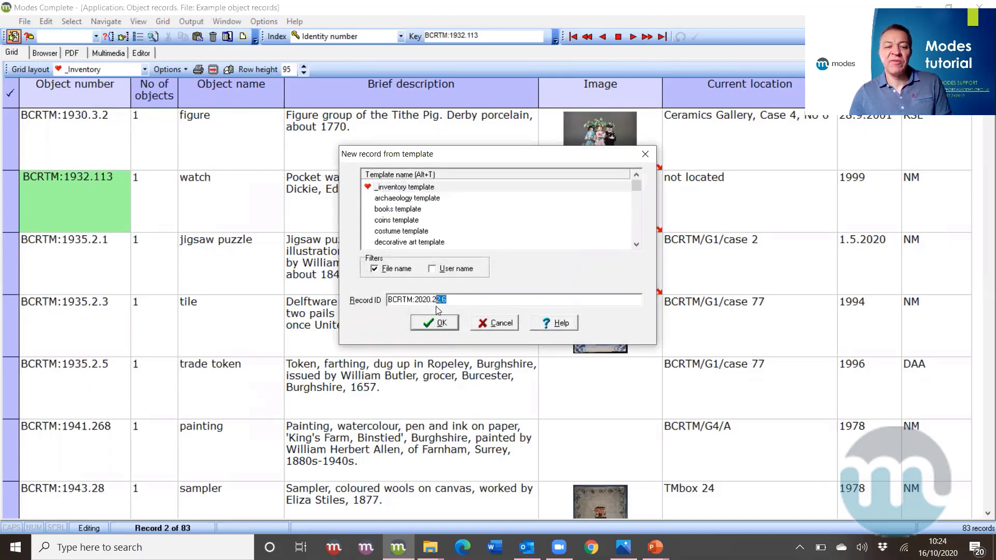
- Create the object record with ID BCRTM:2020.23 and open it in the Editor form
{"action": "type", "text": "3"}
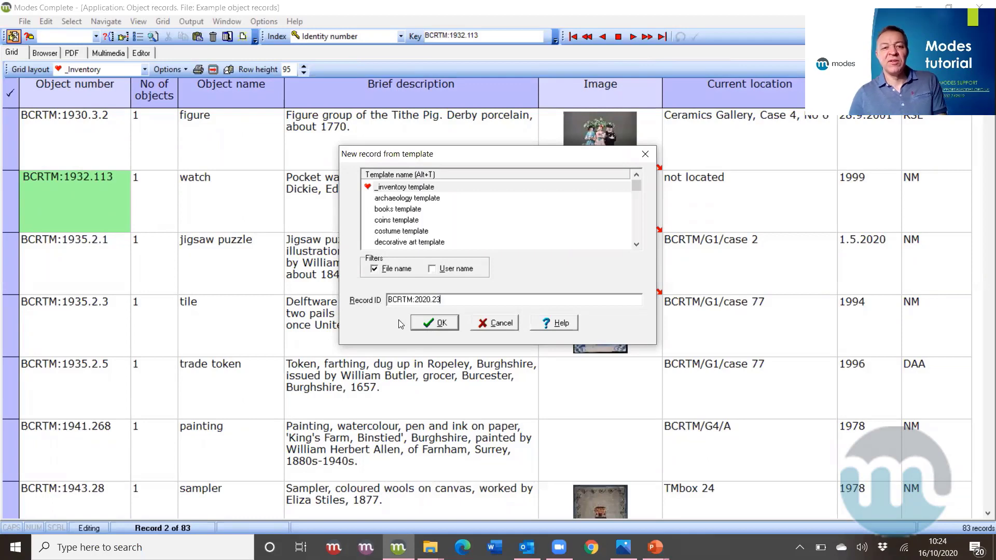
{"action": "left_click", "coordinate": [427, 327]}
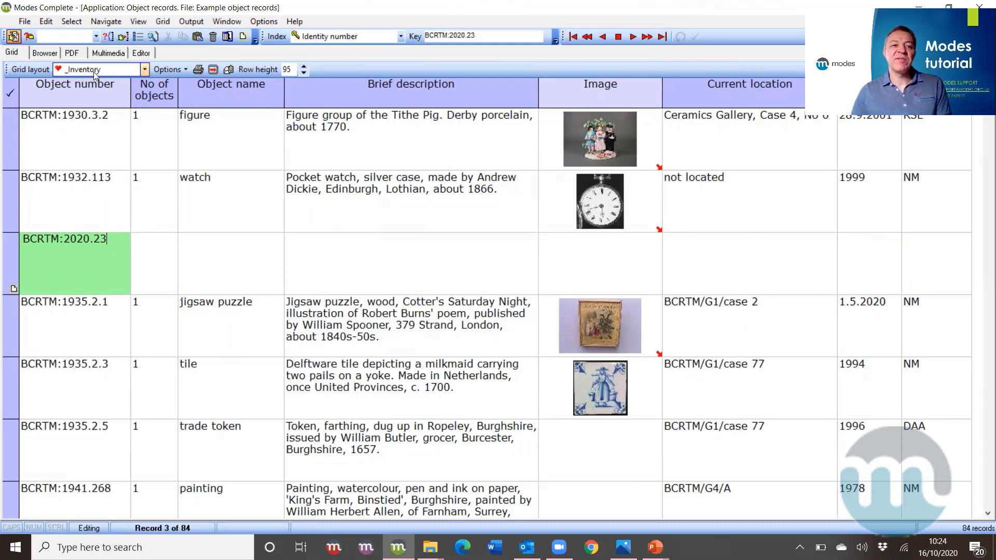
{"action": "left_click", "coordinate": [141, 53]}
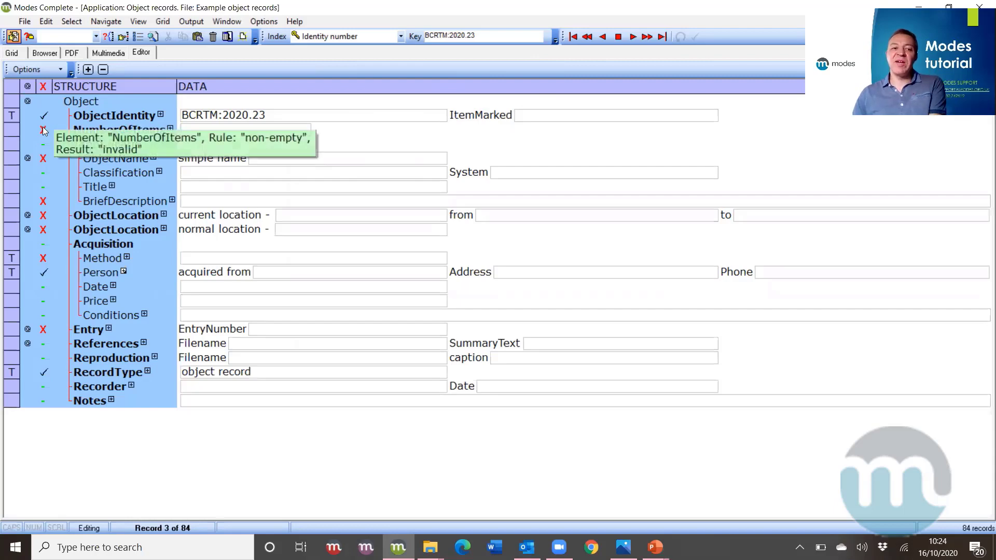
{"action": "mouse_move", "coordinate": [54, 136]}
{"action": "mouse_move", "coordinate": [42, 162]}
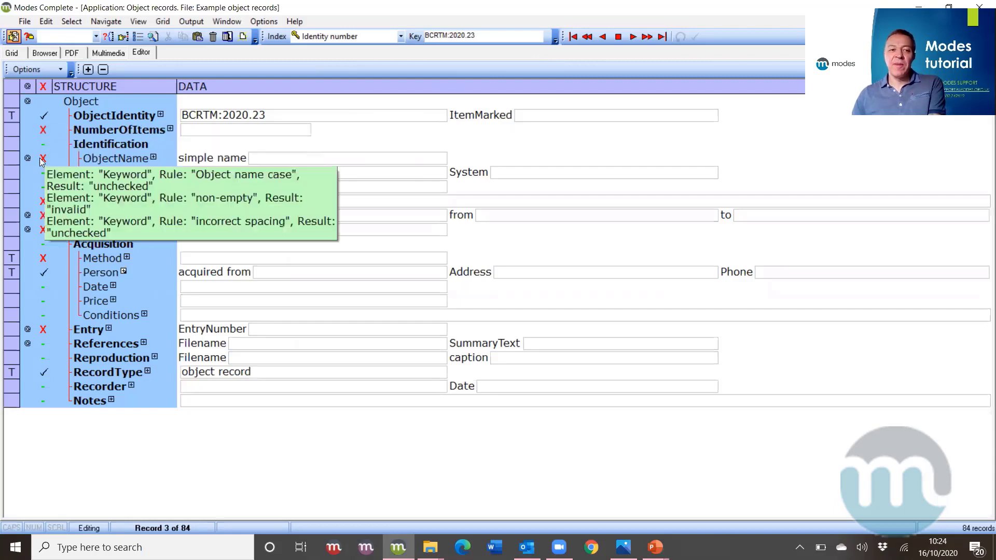
{"action": "mouse_move", "coordinate": [42, 208]}
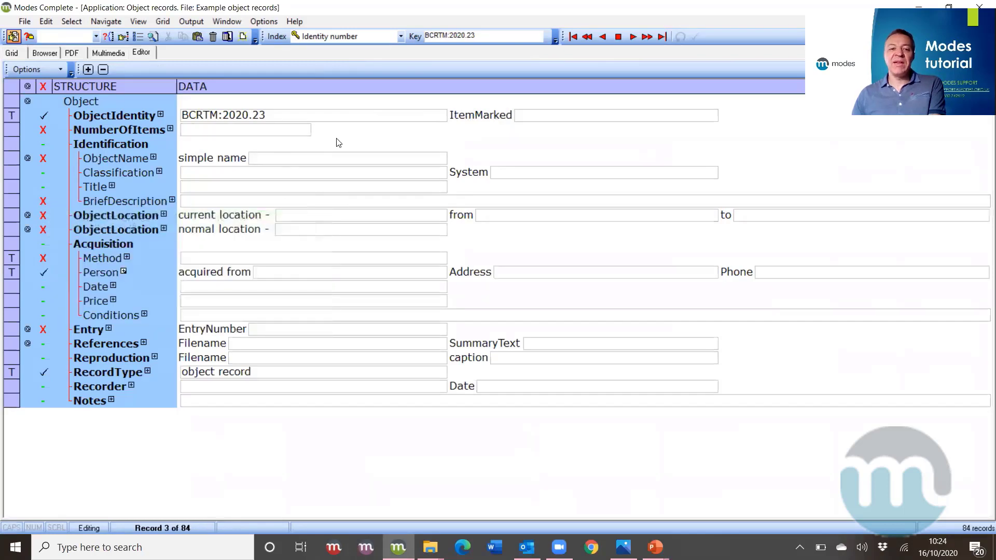
{"action": "left_click", "coordinate": [262, 131]}
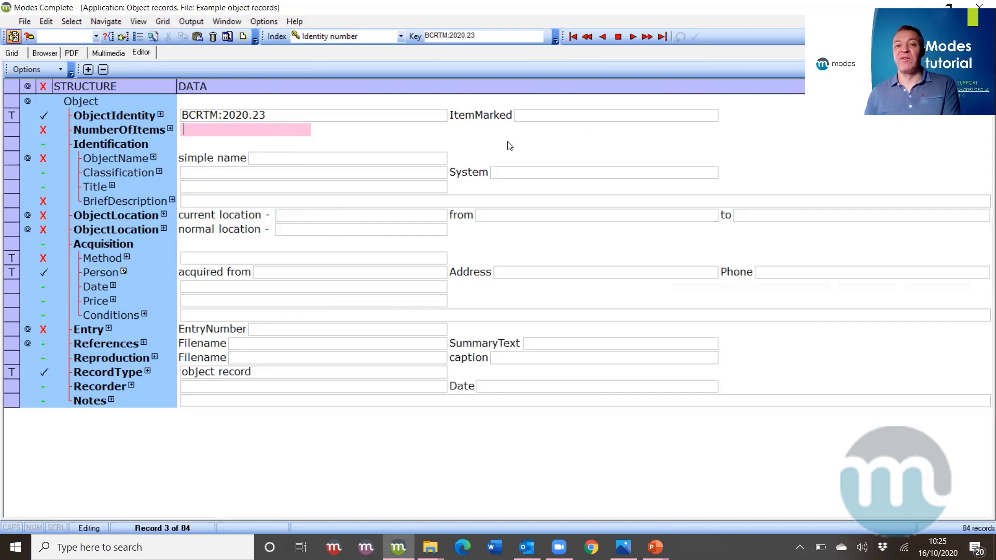
{"action": "left_click", "coordinate": [550, 115]}
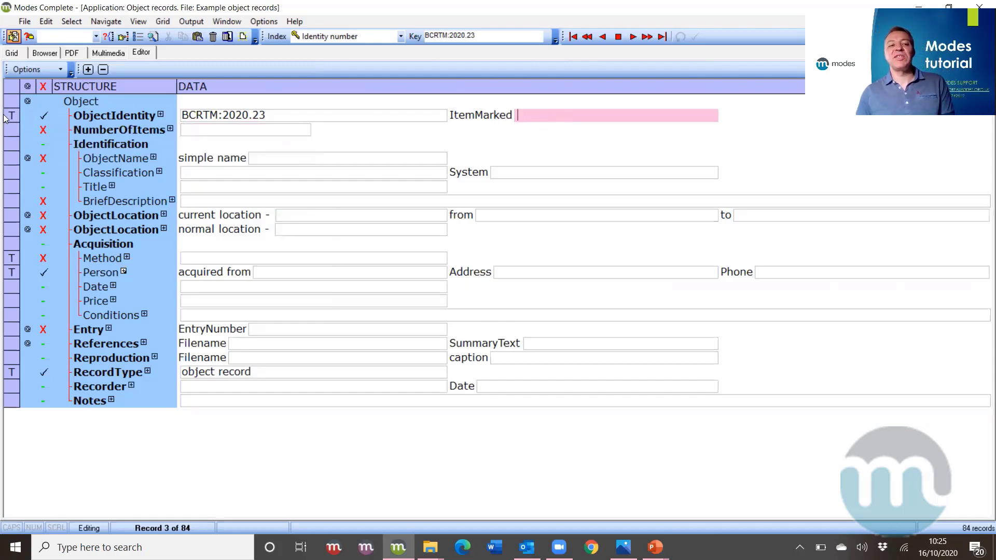
- Set ItemMarked to 'yes' from its term list, ready for the number of items
{"action": "right_click", "coordinate": [521, 116]}
{"action": "left_click", "coordinate": [571, 282]}
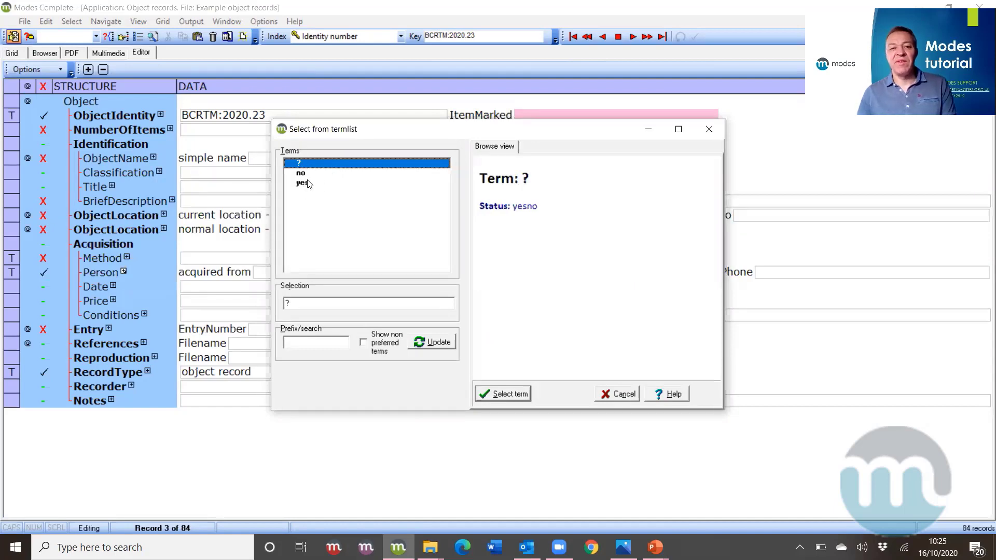
{"action": "left_click", "coordinate": [306, 183]}
{"action": "left_click", "coordinate": [497, 395]}
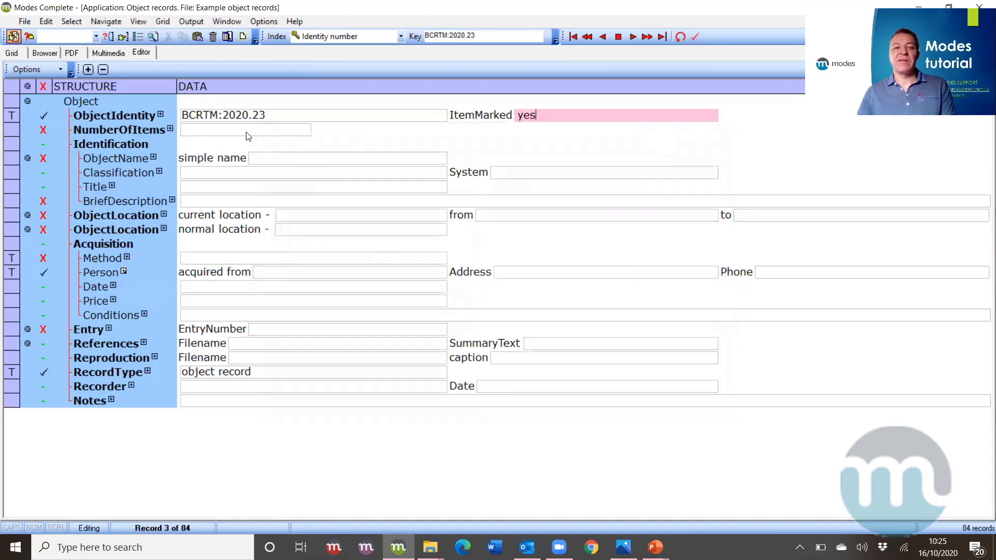
{"action": "left_click", "coordinate": [247, 132]}
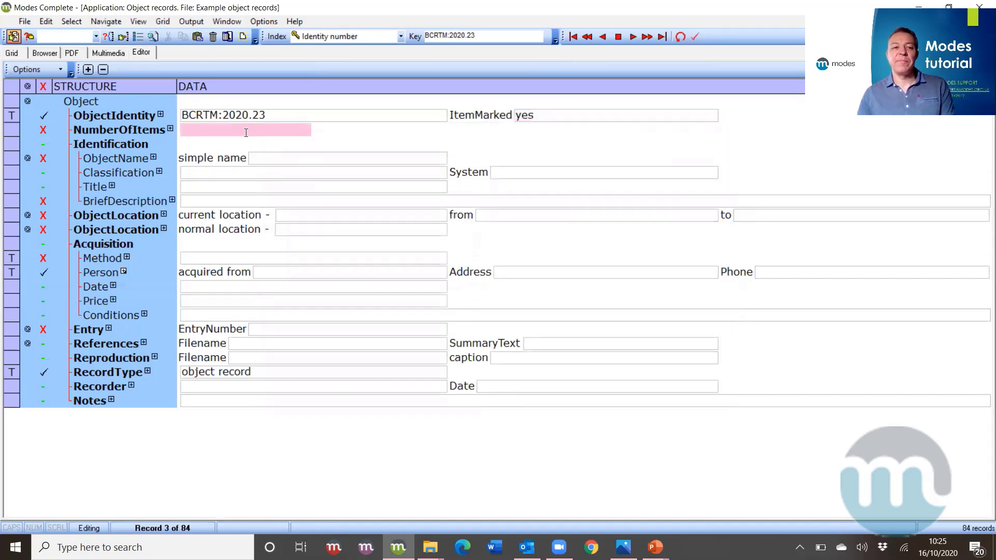
- Enter number of items 1, object name 'pot', classification 'ceramic' and title 'pebble pot'
{"action": "type", "text": "1"}
{"action": "left_click", "coordinate": [273, 158]}
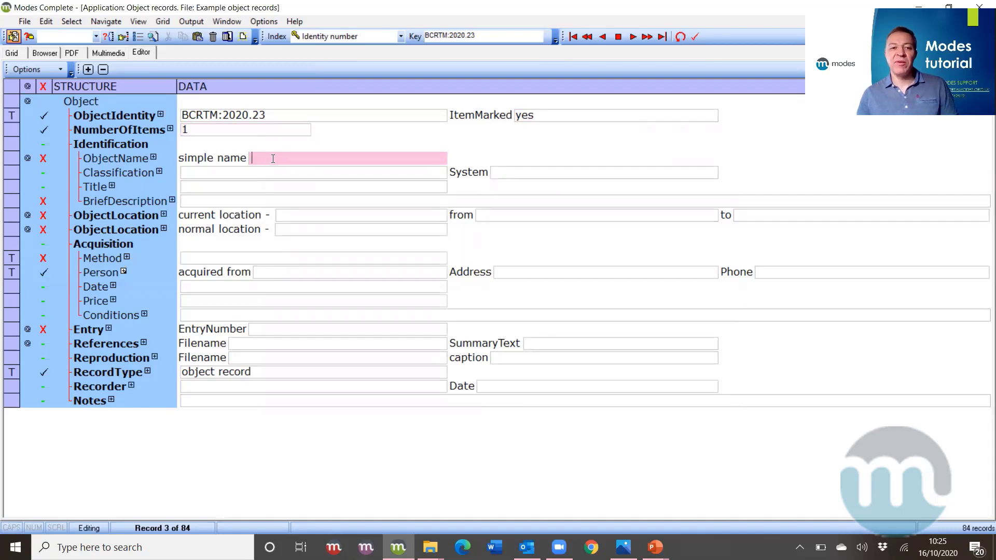
{"action": "type", "text": "pot"}
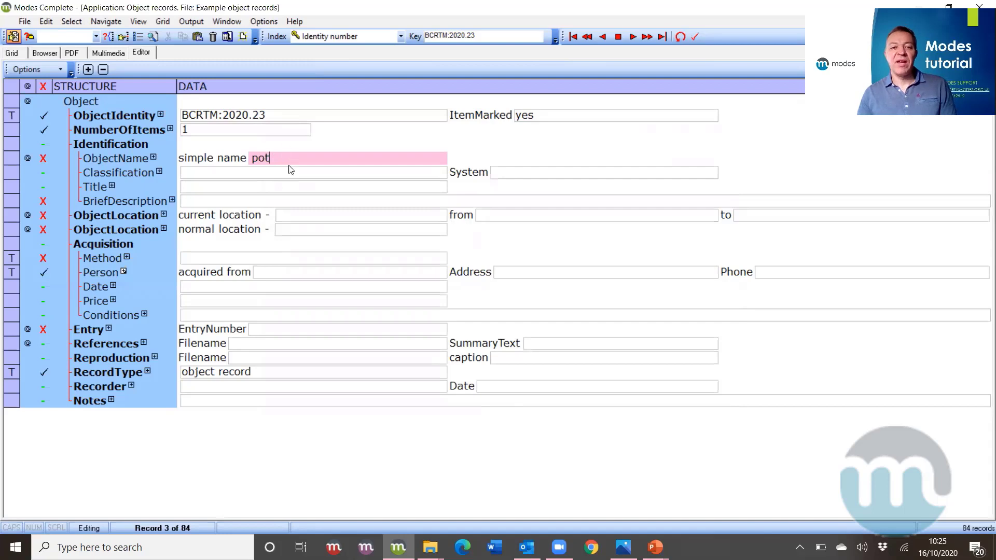
{"action": "left_click", "coordinate": [288, 173]}
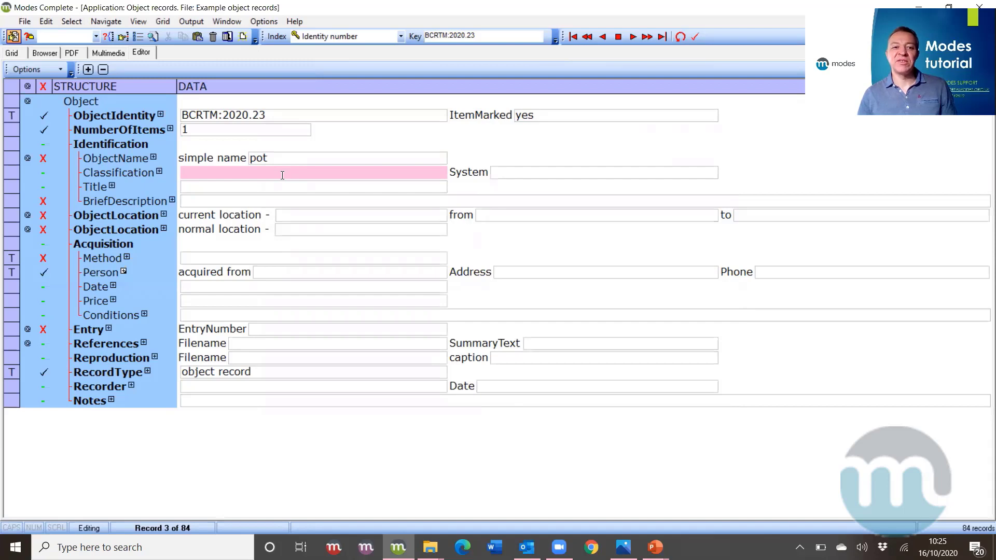
{"action": "type", "text": "c"}
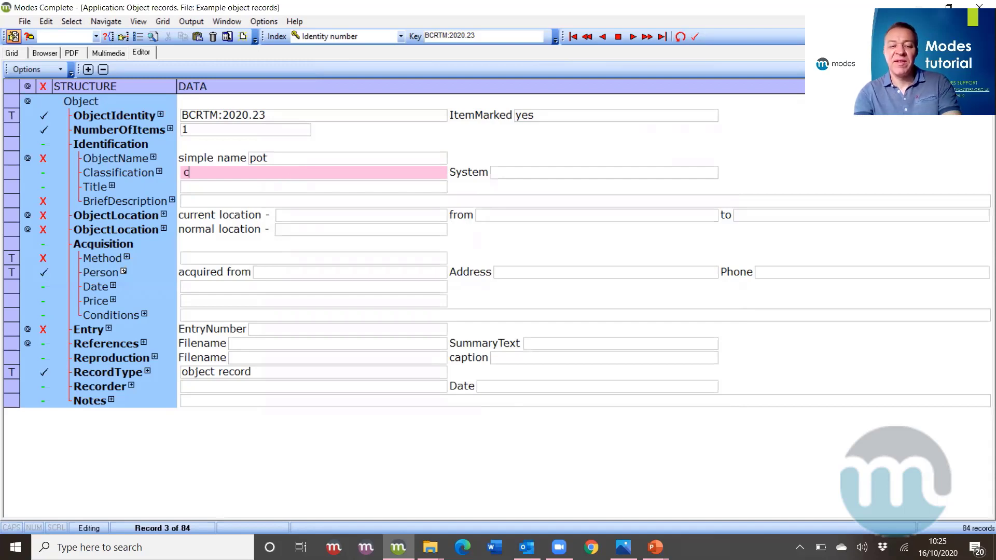
{"action": "type", "text": "er"}
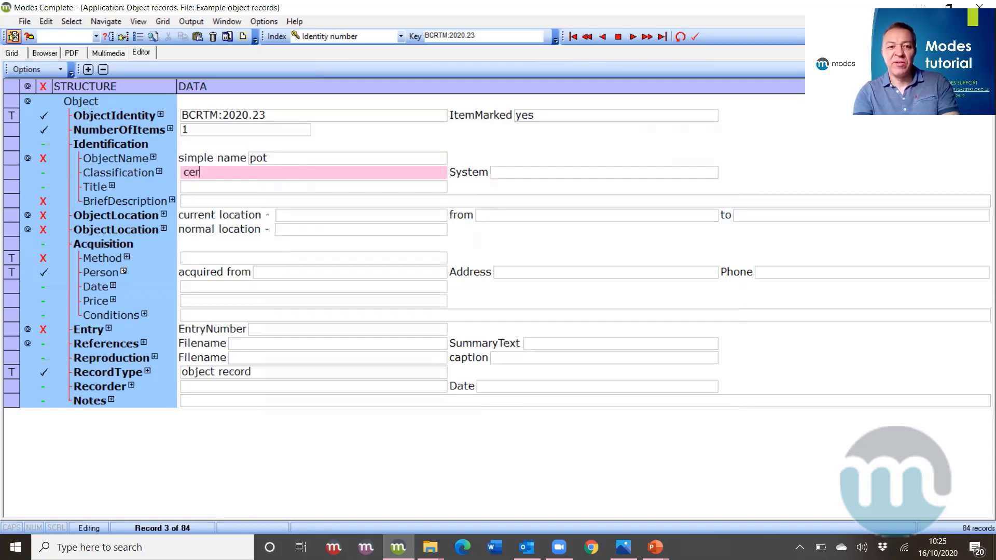
{"action": "type", "text": "a"}
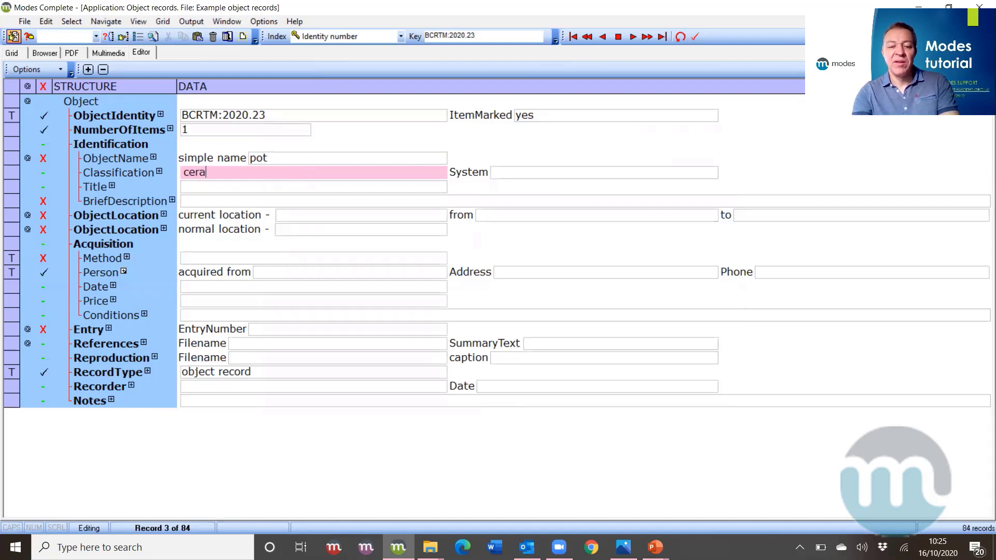
{"action": "type", "text": "mic"}
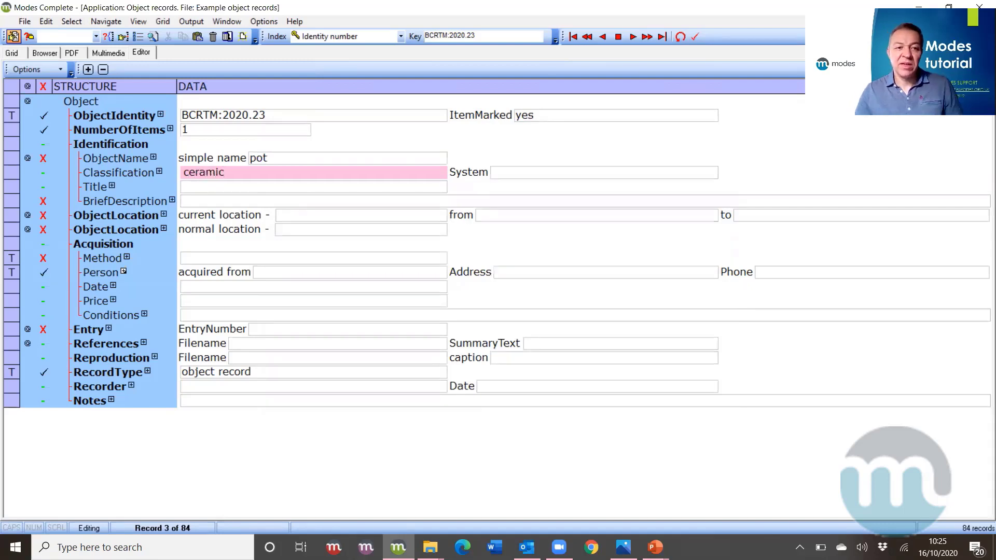
{"action": "left_click", "coordinate": [309, 189]}
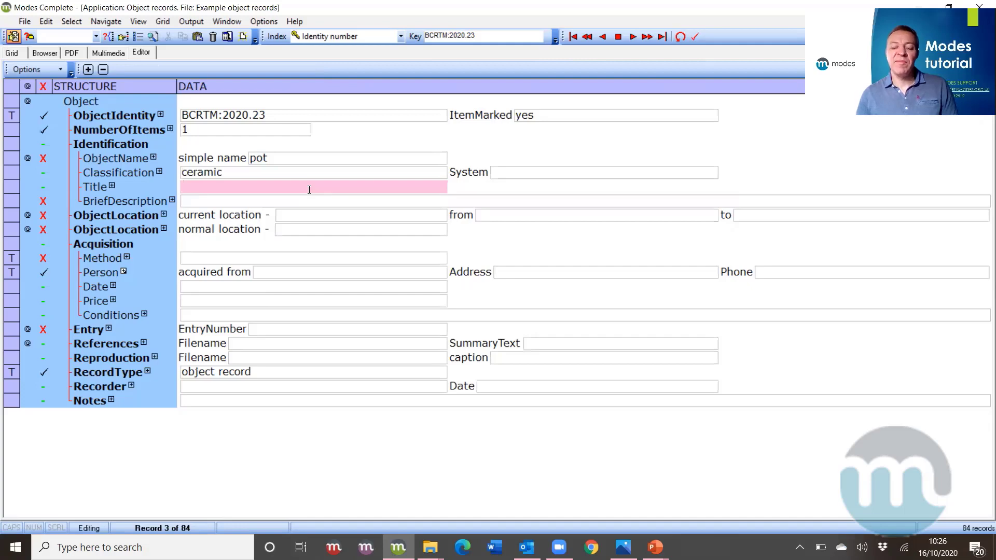
{"action": "type", "text": "pe"}
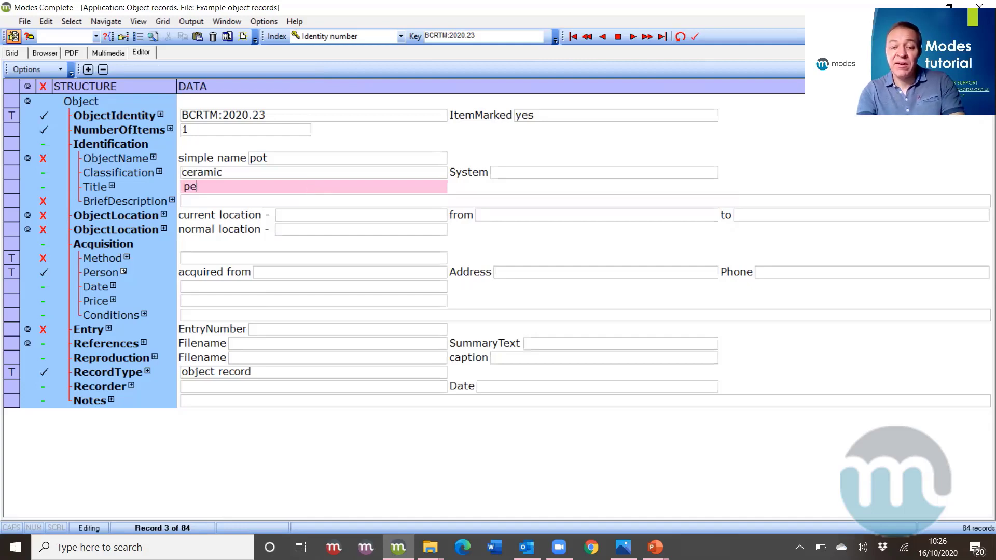
{"action": "type", "text": "bbl"}
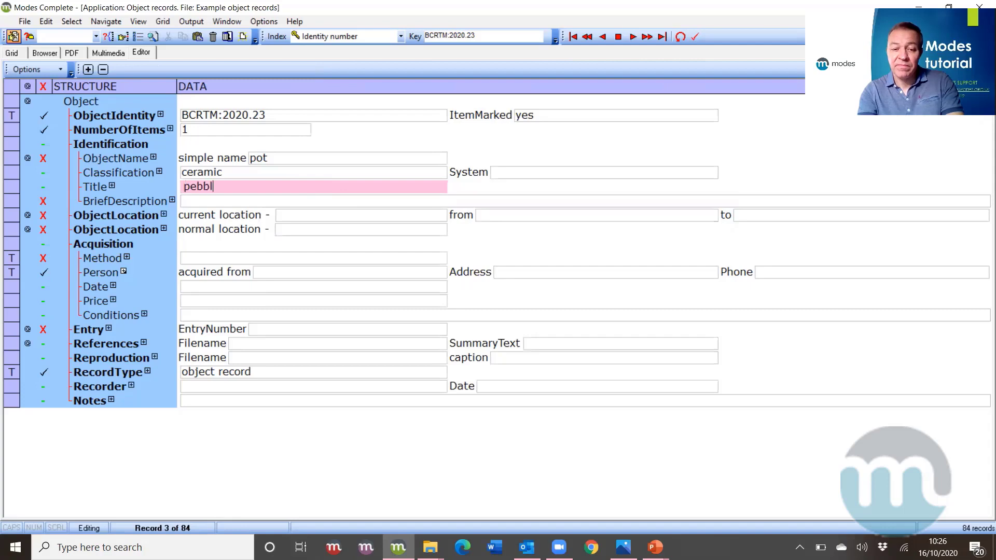
{"action": "type", "text": "e pot"}
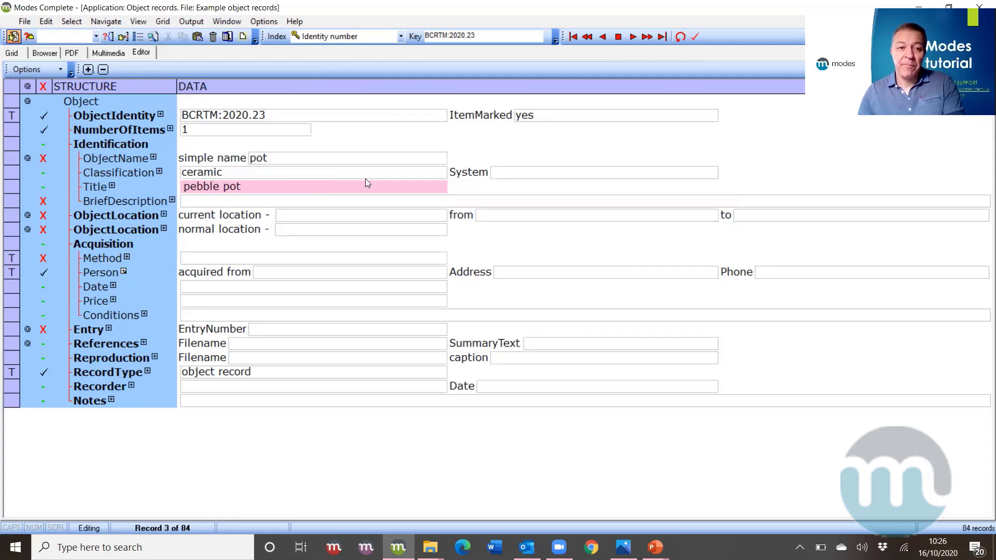
{"action": "left_click", "coordinate": [370, 205]}
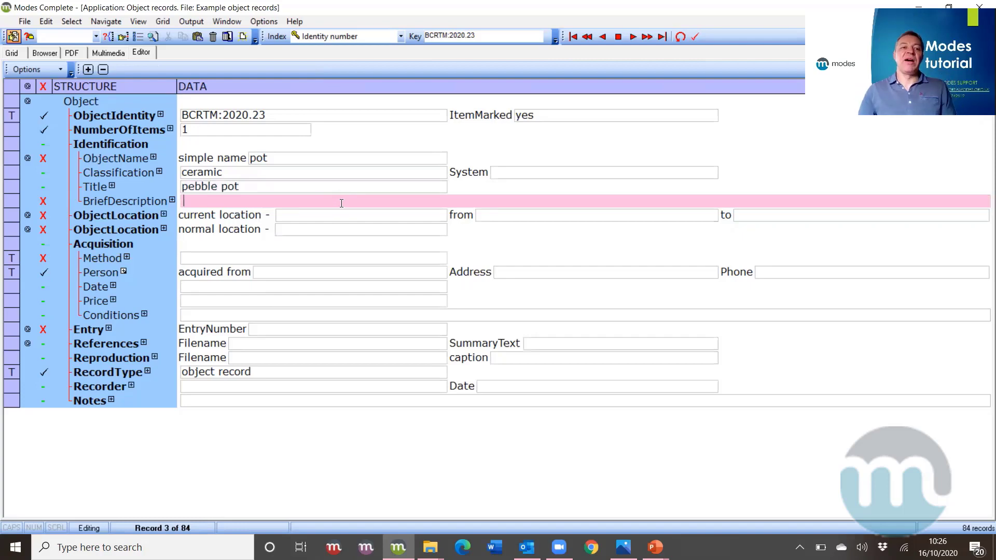
- Write the brief description of the ceramic 'pebble pot', naming its maker and dating it about 1971
{"action": "type", "text": "C"}
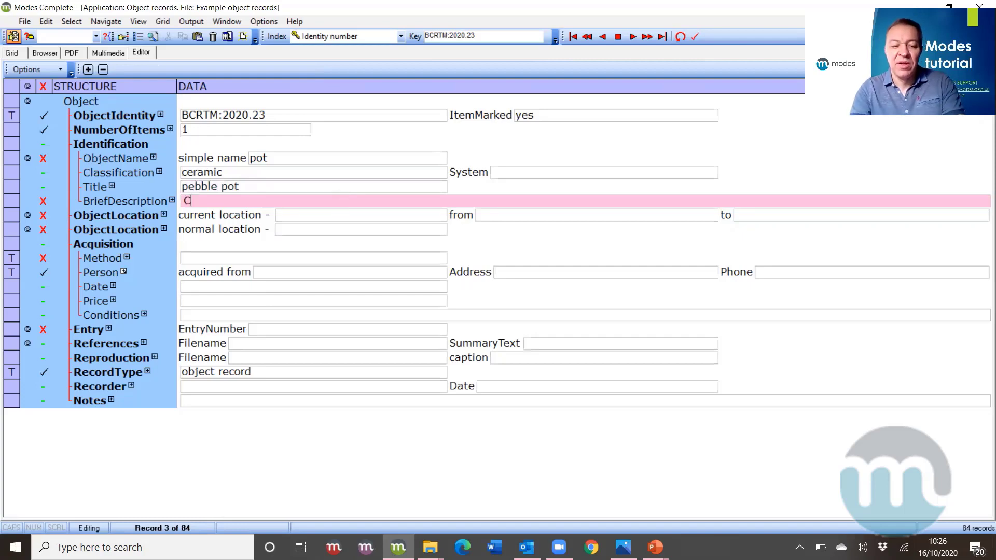
{"action": "type", "text": "eramic "}
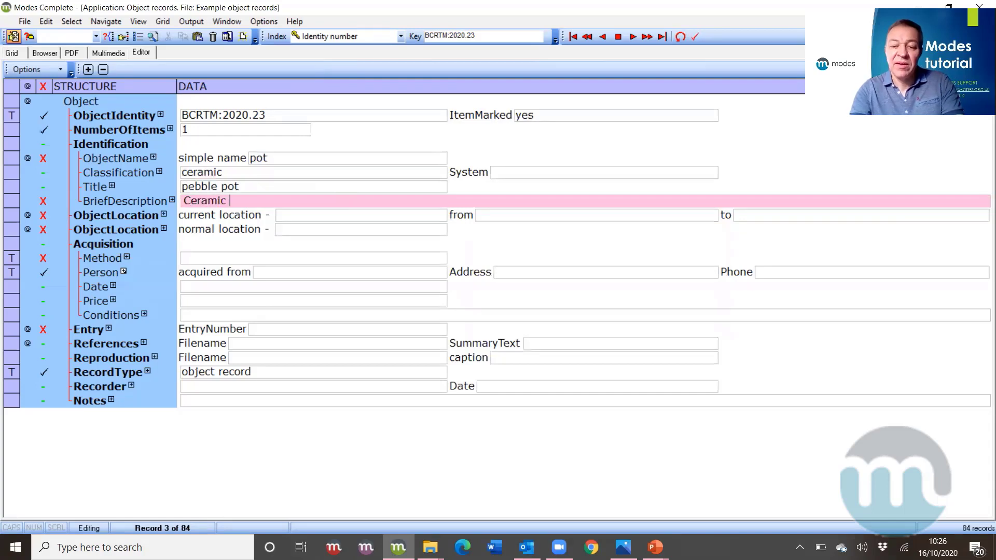
{"action": "type", "text": "'pebb"}
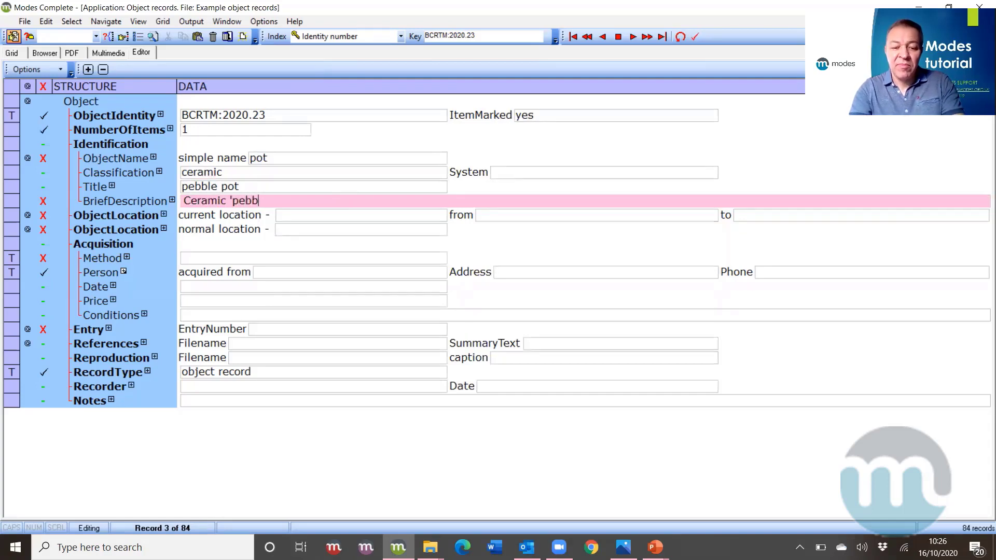
{"action": "type", "text": "le pot"}
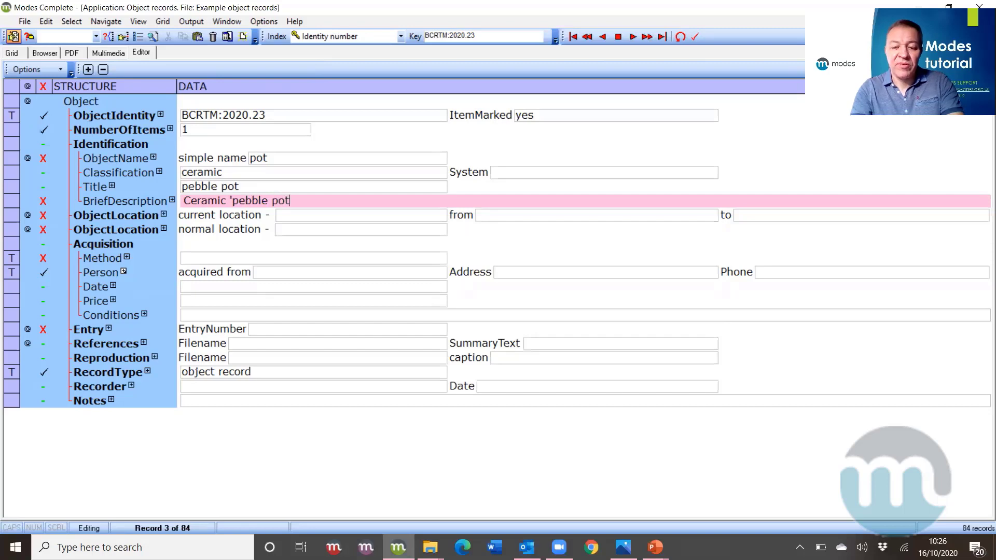
{"action": "type", "text": "' made by robert"}
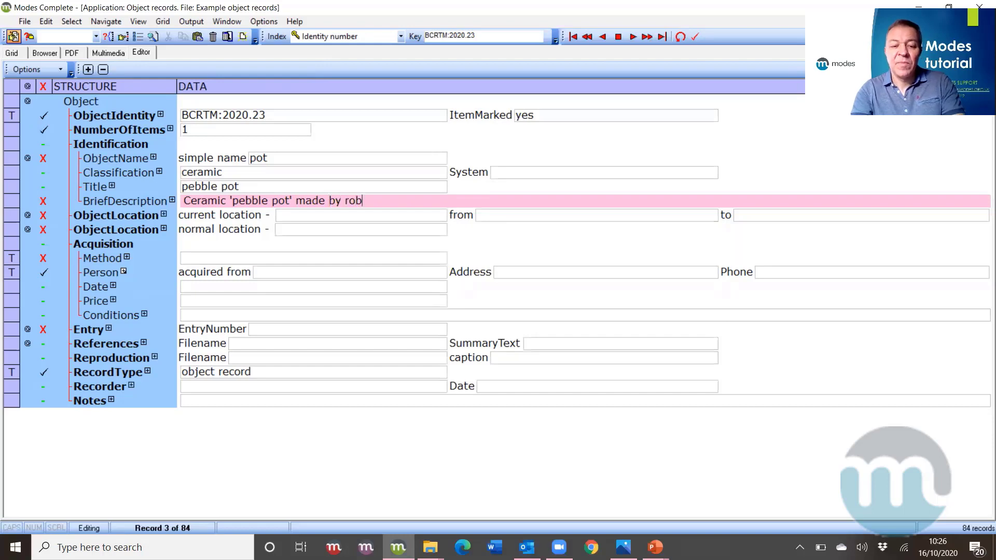
{"action": "key", "text": "BackSpace"}
{"action": "key", "text": "BackSpace"}
{"action": "key", "text": "BackSpace"}
{"action": "key", "text": "BackSpace"}
{"action": "key", "text": "BackSpace"}
{"action": "key", "text": "BackSpace"}
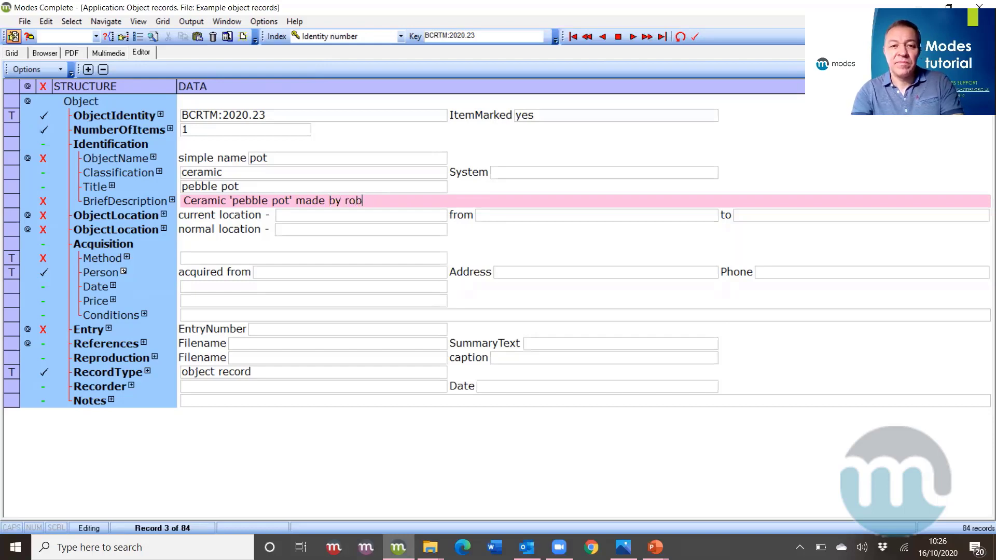
{"action": "type", "text": "Rob"}
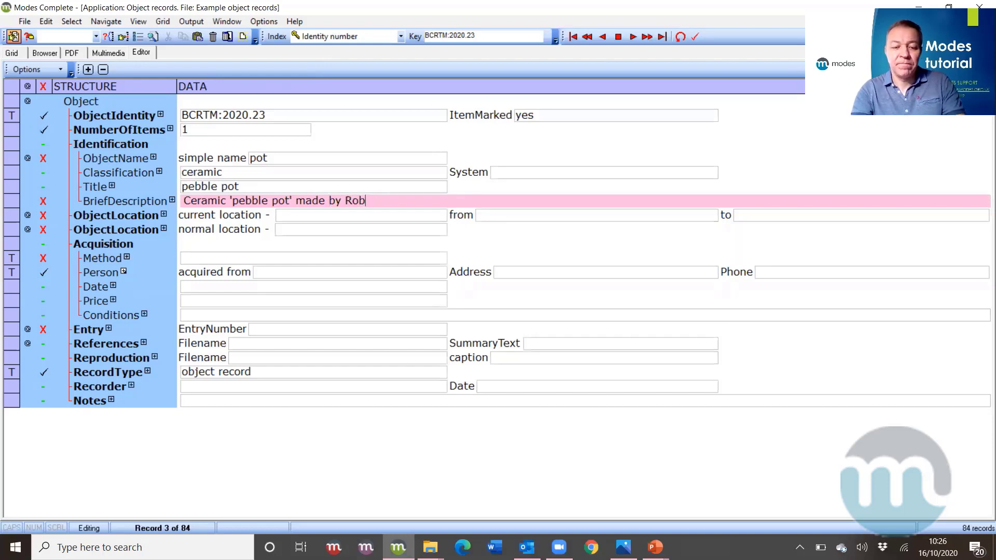
{"action": "type", "text": "ert Fournier"}
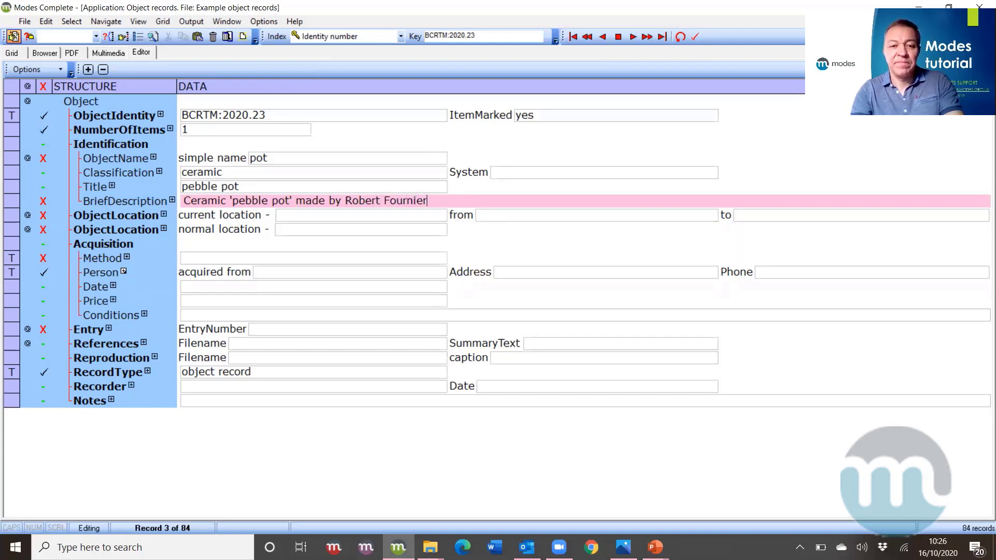
{"action": "type", "text": " in "}
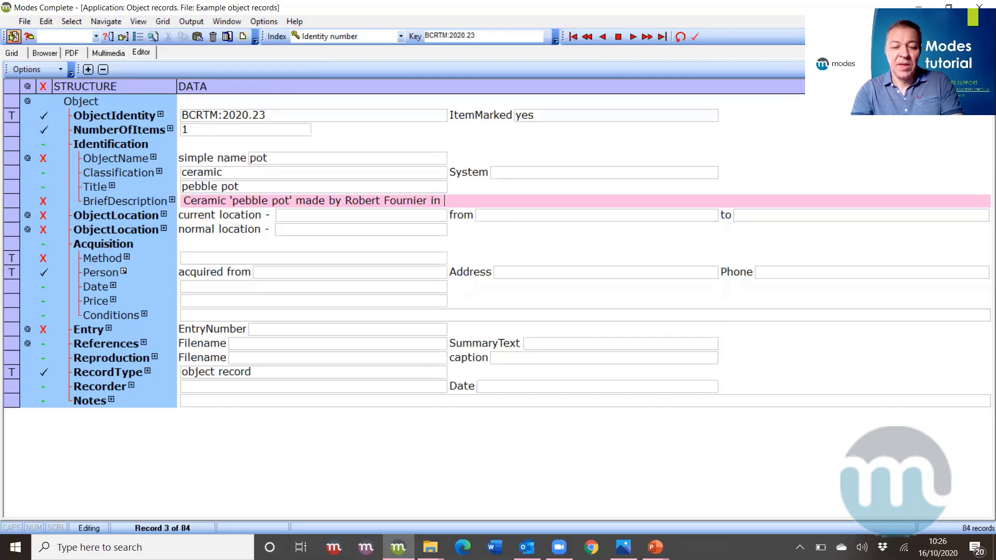
{"action": "type", "text": "about "}
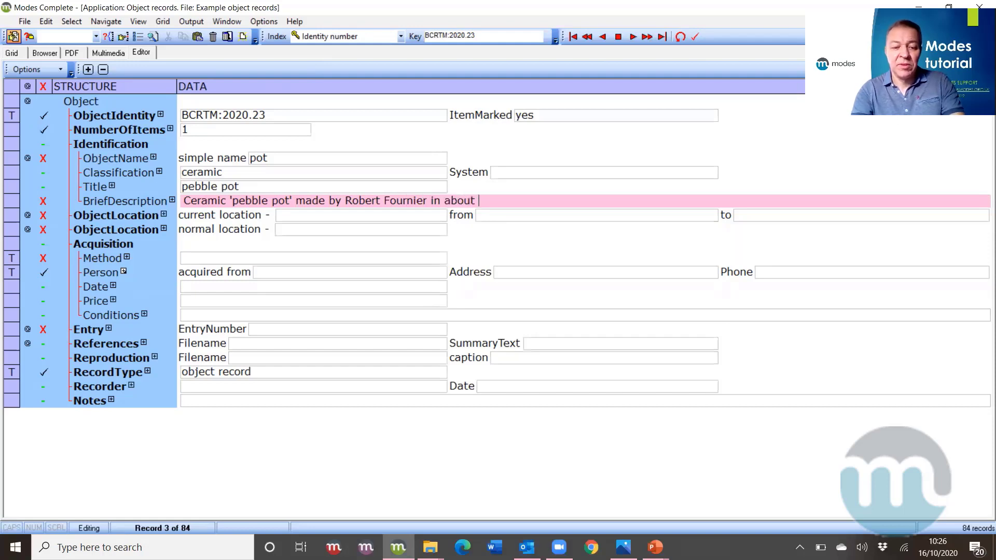
{"action": "type", "text": "1971"}
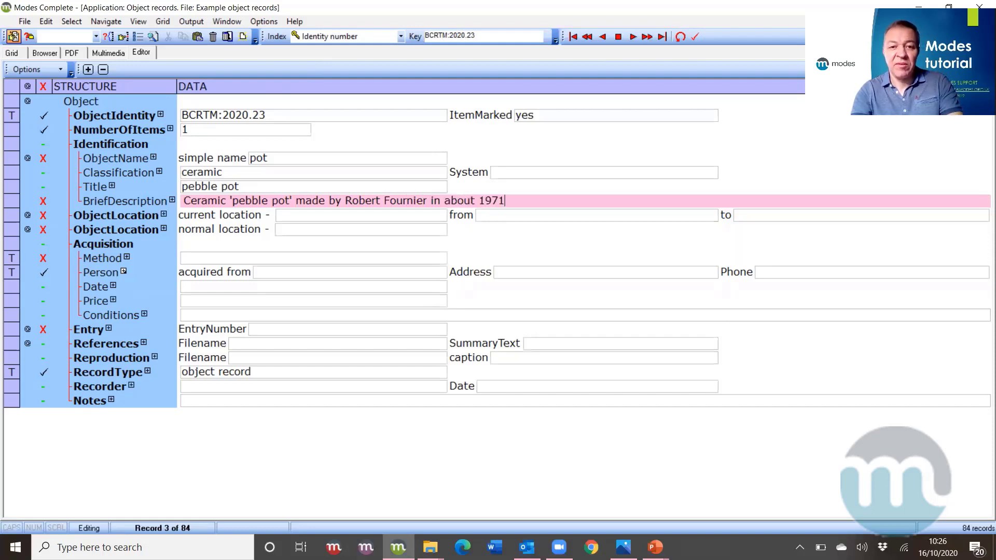
{"action": "key", "text": "Return"}
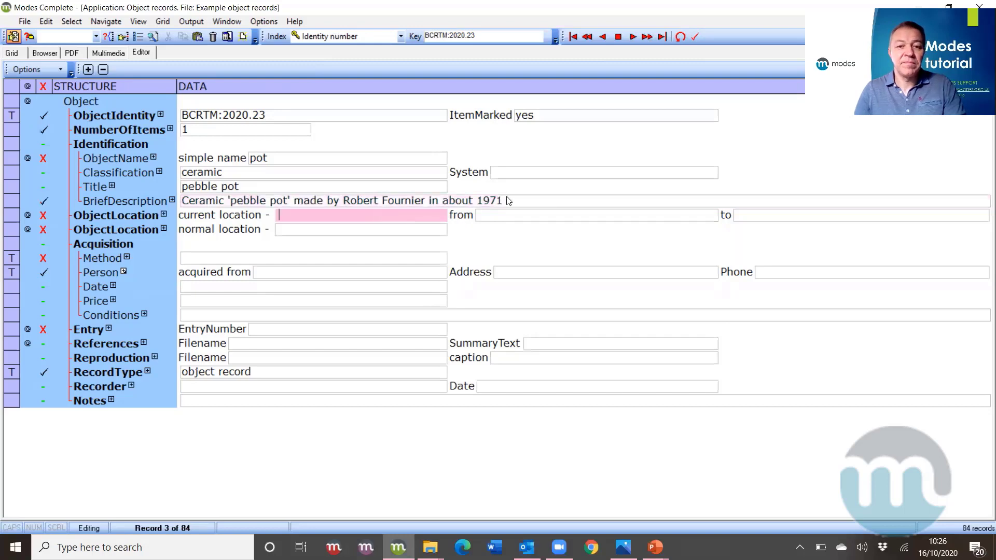
{"action": "left_click", "coordinate": [550, 202]}
- Set the current location to 'Dining room display cabinet' starting 16.10.2020
{"action": "type", "text": "."}
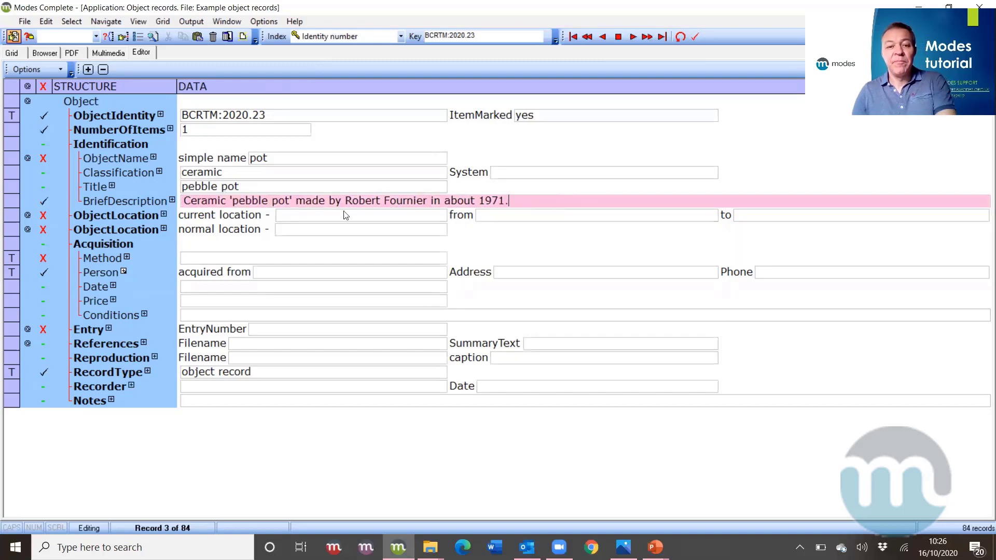
{"action": "left_click", "coordinate": [304, 214]}
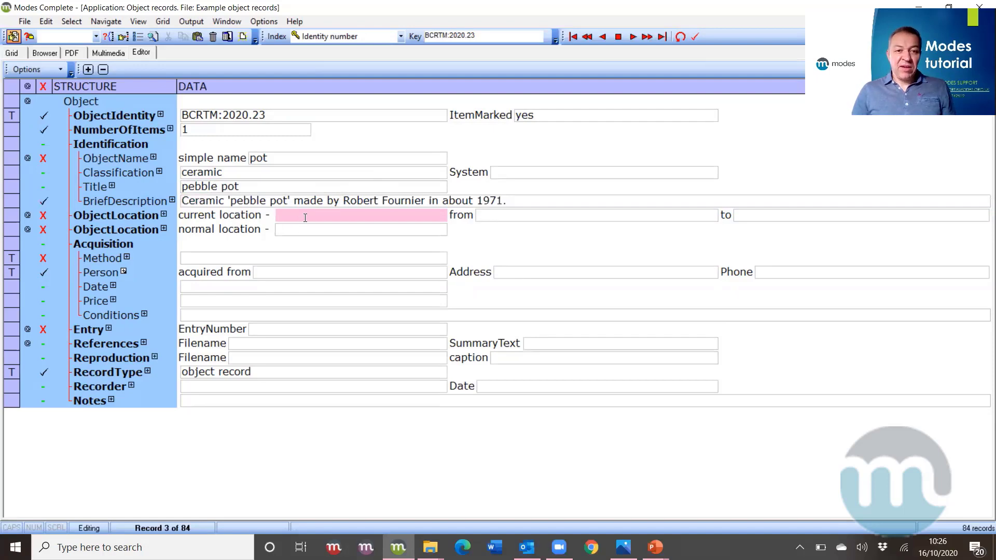
{"action": "type", "text": "D"}
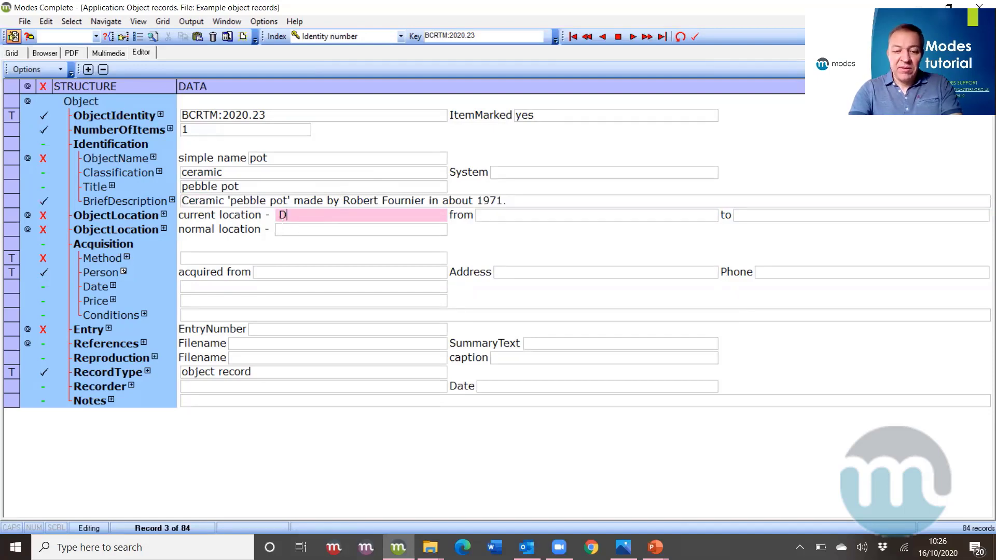
{"action": "type", "text": "ining r"}
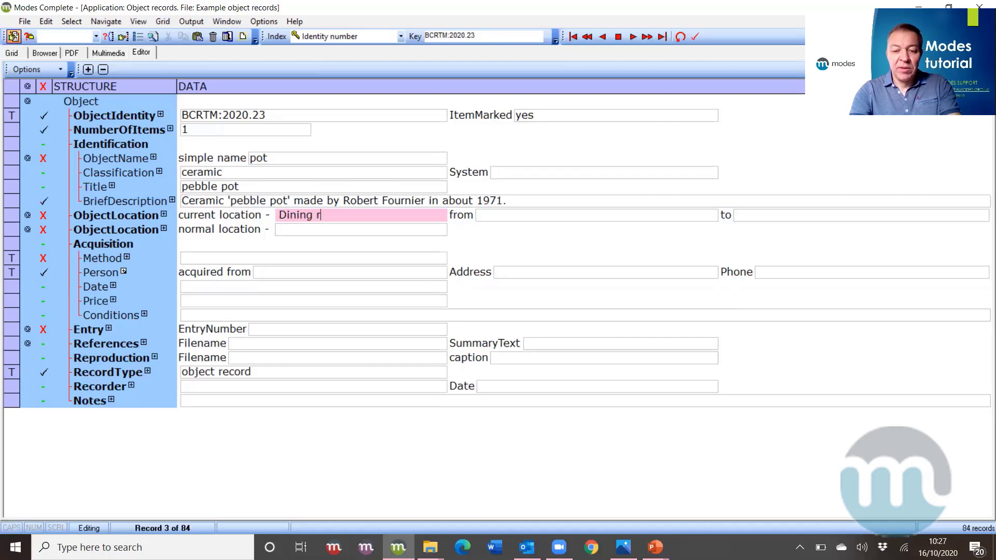
{"action": "type", "text": "oom display cabinet"}
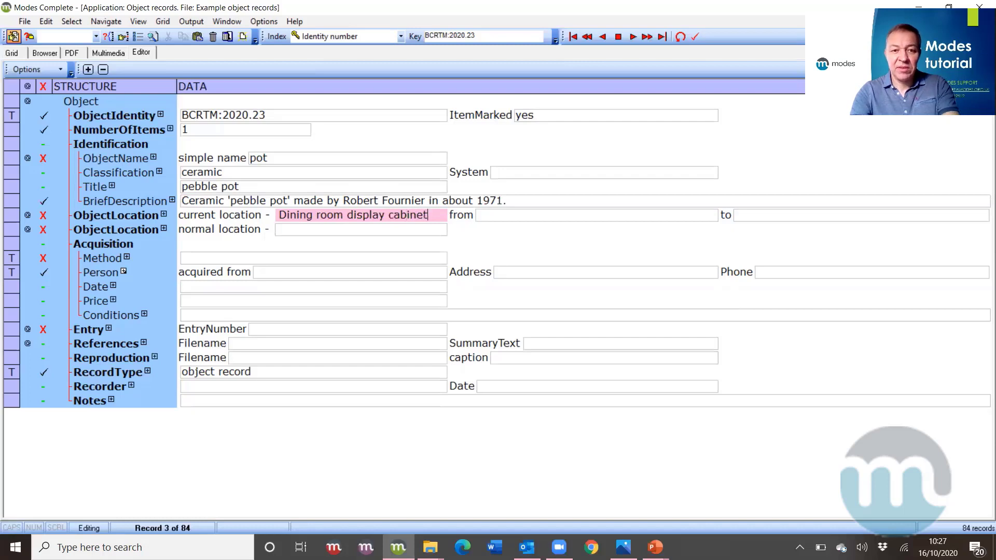
{"action": "left_click", "coordinate": [498, 214]}
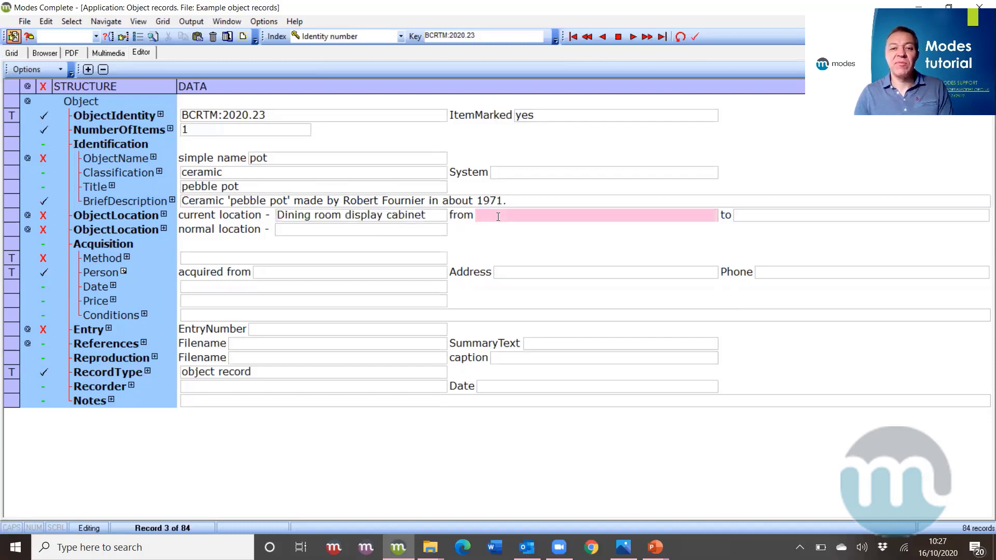
{"action": "right_click", "coordinate": [498, 216]}
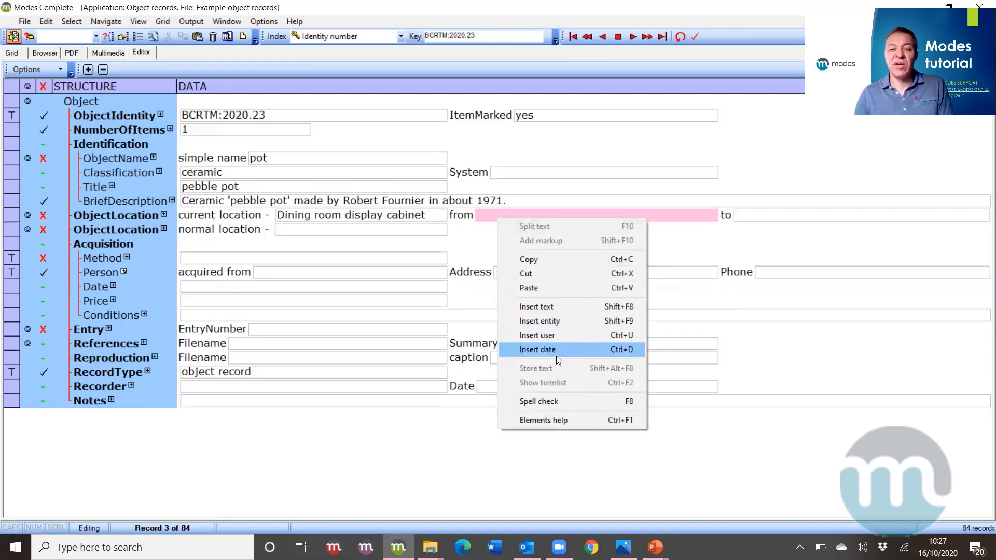
{"action": "left_click", "coordinate": [537, 349]}
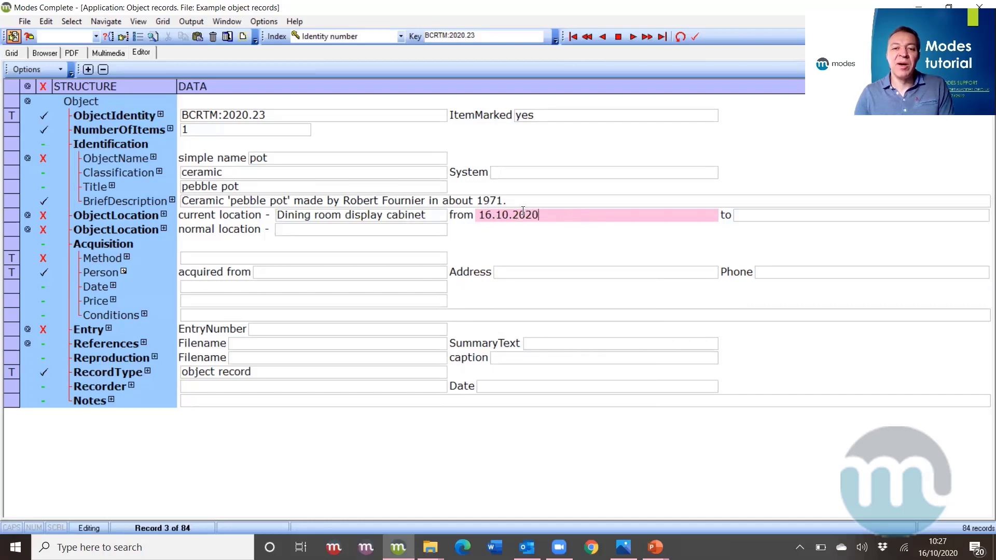
- Set the normal location to 'Store / Shelf 2 / box 3'
{"action": "left_click", "coordinate": [404, 231]}
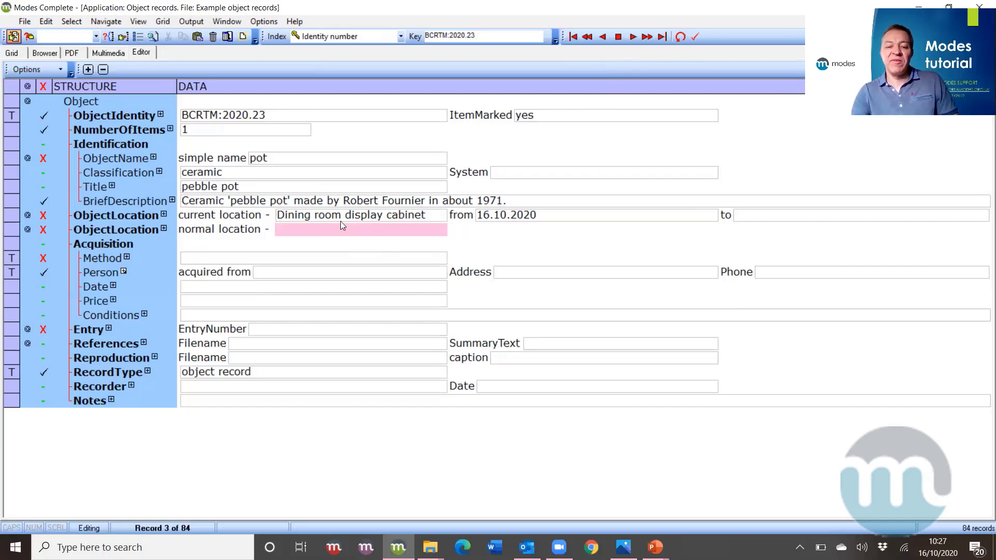
{"action": "type", "text": "S"}
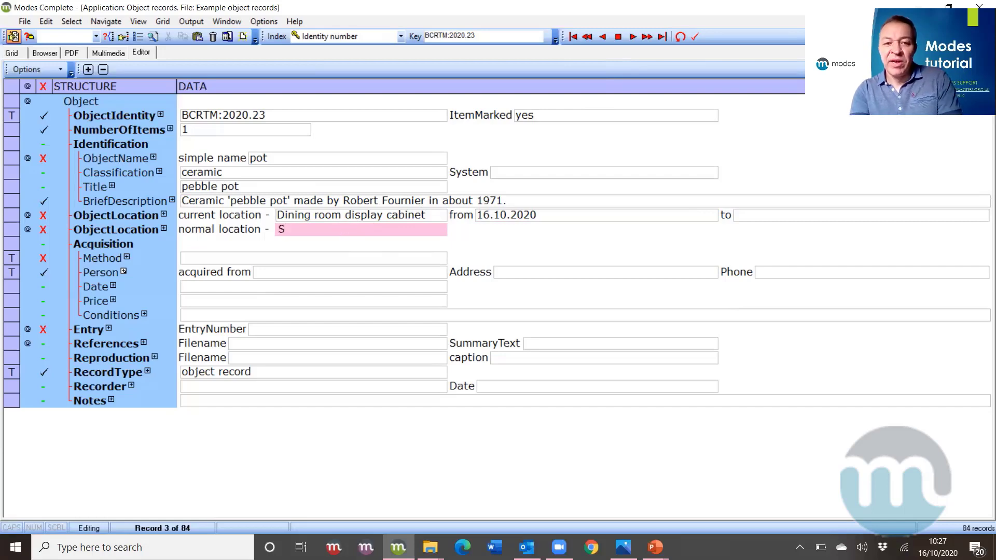
{"action": "type", "text": "tore"}
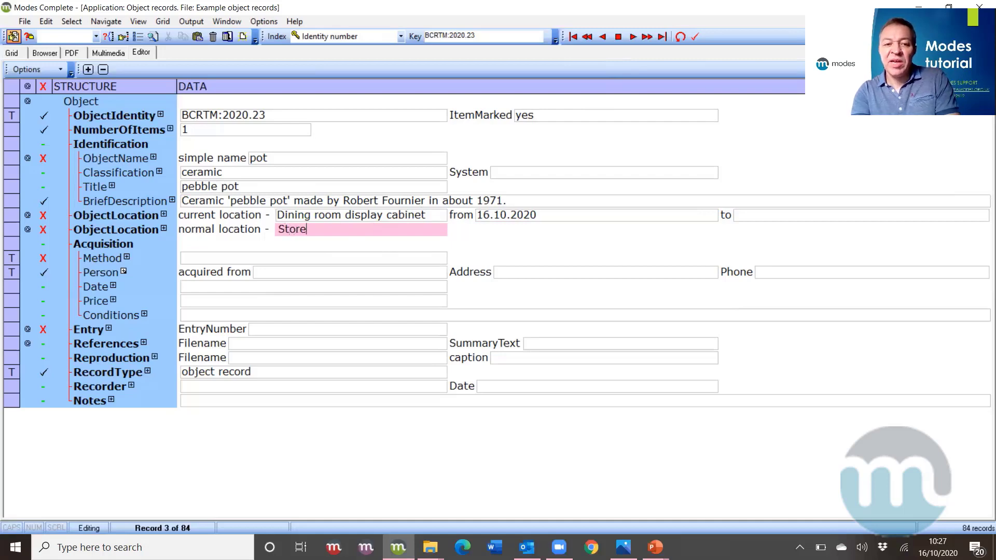
{"action": "type", "text": " / Shelf "}
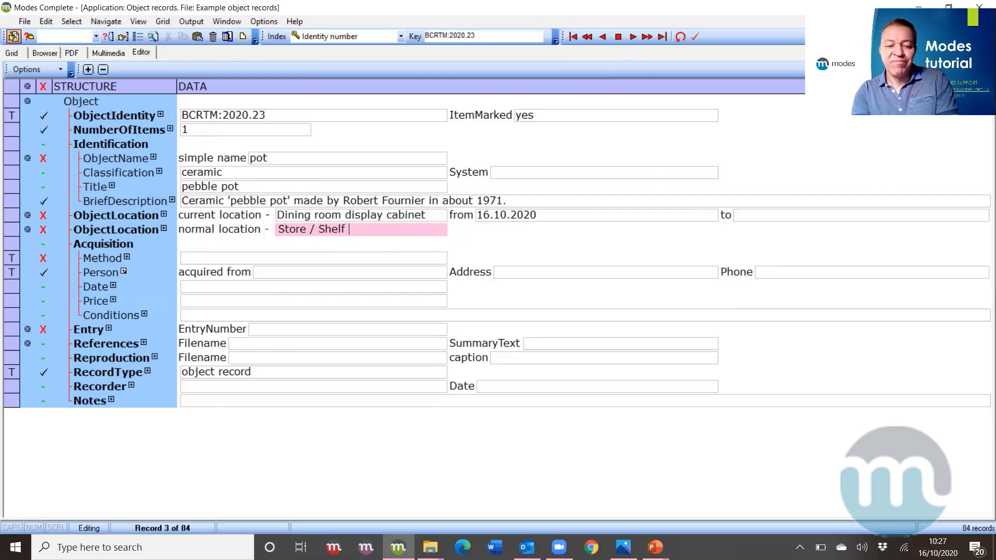
{"action": "type", "text": "2 / box"}
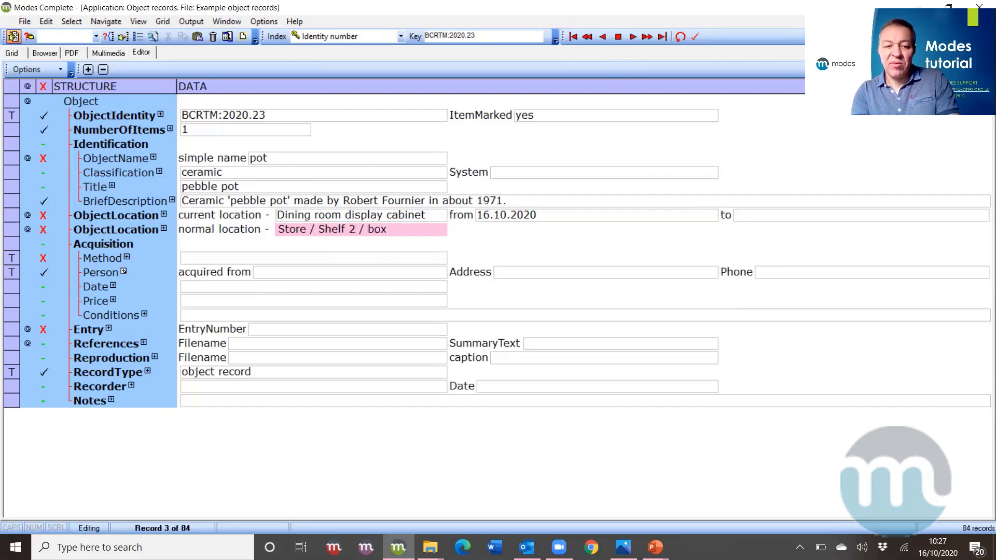
{"action": "type", "text": " 3"}
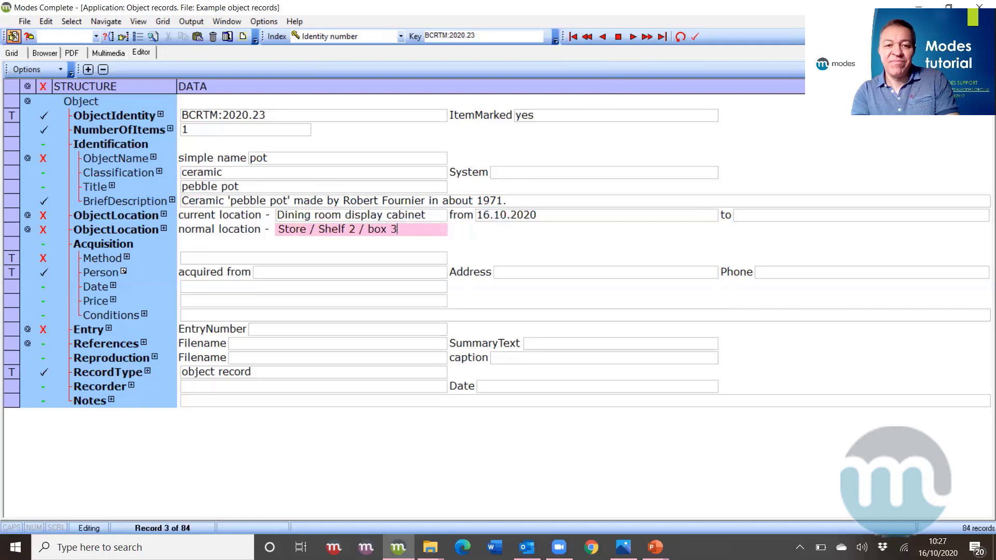
{"action": "left_click", "coordinate": [317, 258]}
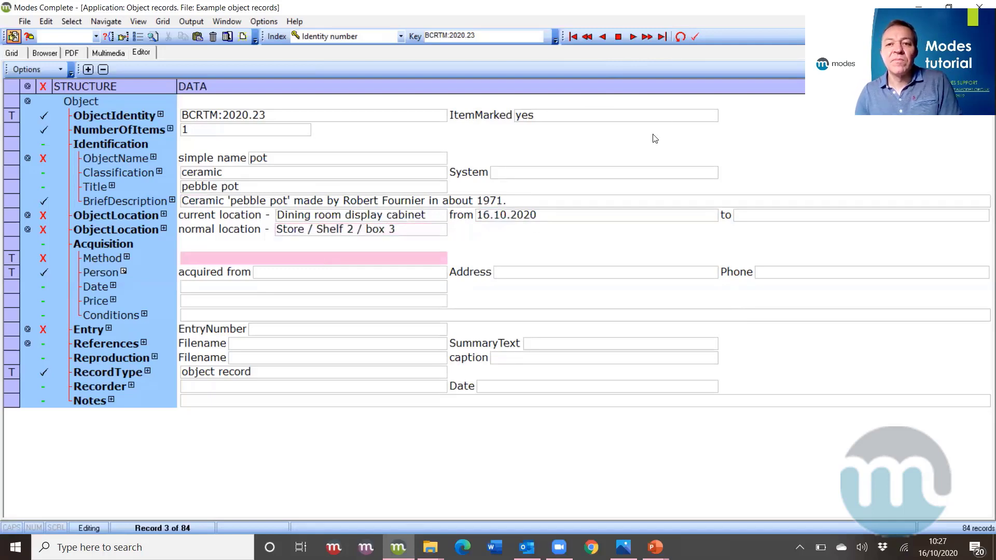
{"action": "left_click", "coordinate": [696, 36]}
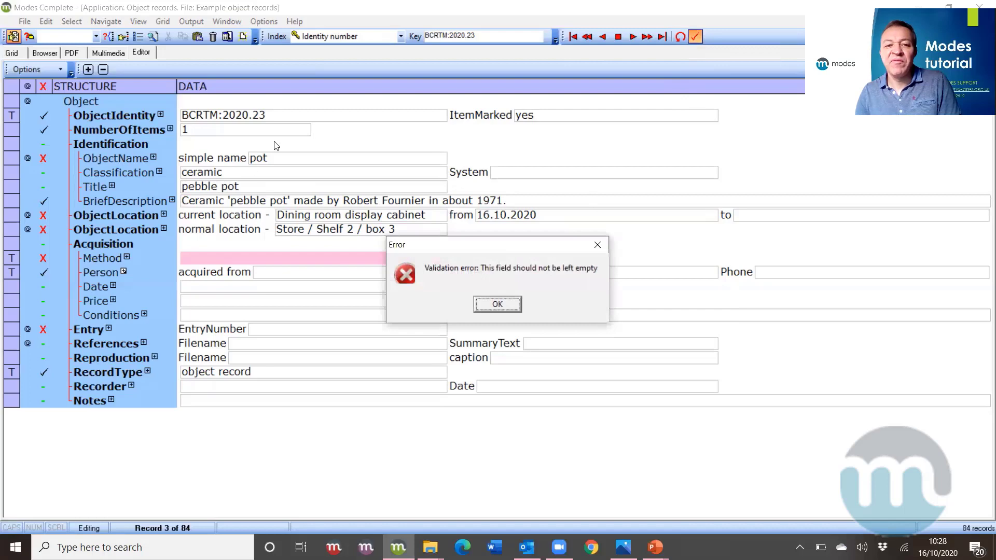
{"action": "left_click", "coordinate": [494, 309]}
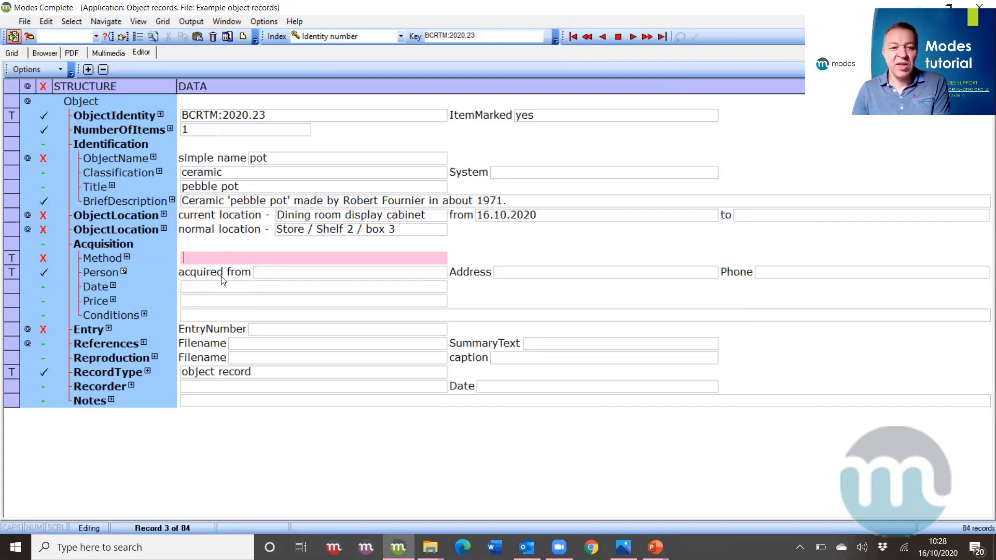
- Enter 'donation' as the acquisition method and accept the preferred term 'gift'
{"action": "right_click", "coordinate": [222, 262]}
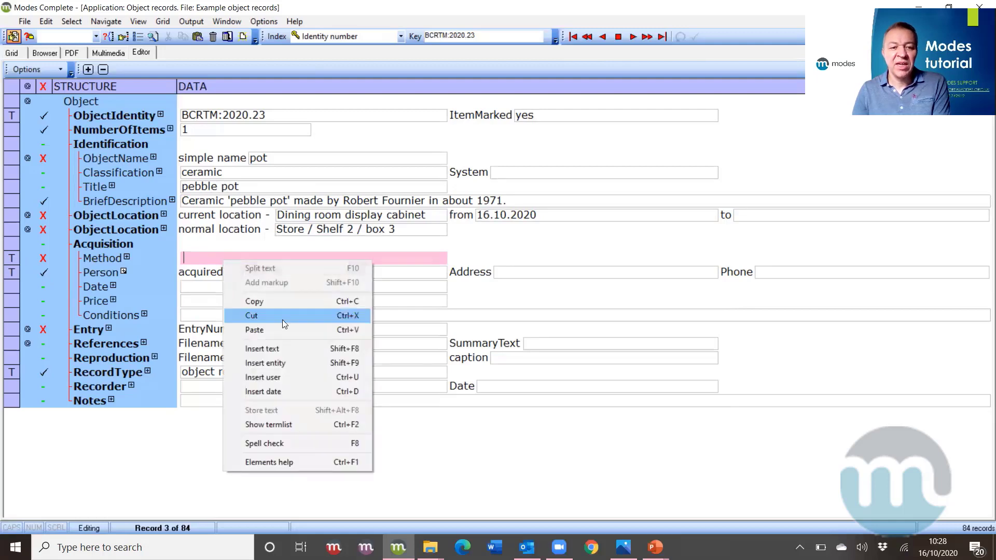
{"action": "left_click", "coordinate": [298, 425]}
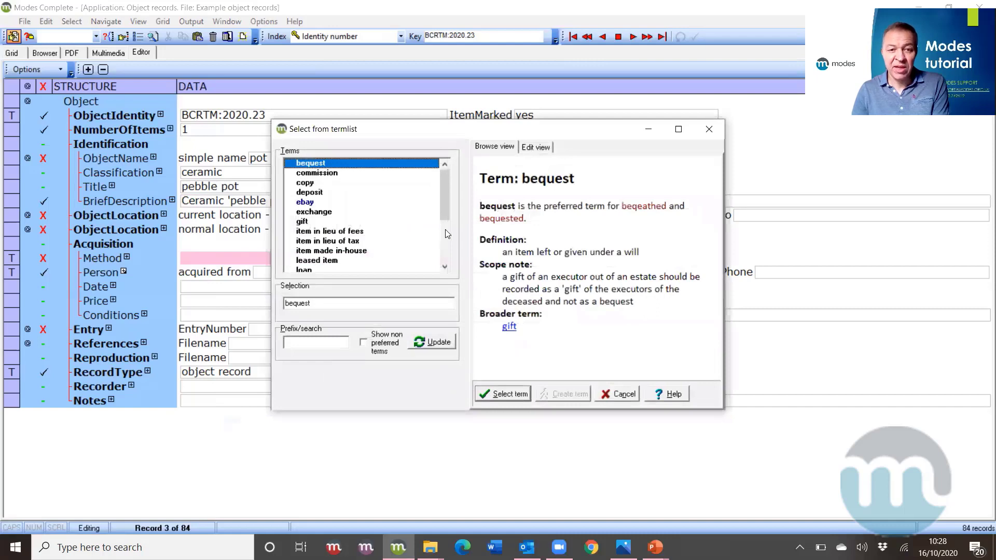
{"action": "mouse_move", "coordinate": [446, 207]}
{"action": "left_mouse_down"}
{"action": "mouse_move", "coordinate": [456, 263]}
{"action": "mouse_move", "coordinate": [440, 230]}
{"action": "mouse_move", "coordinate": [441, 192]}
{"action": "left_mouse_up"}
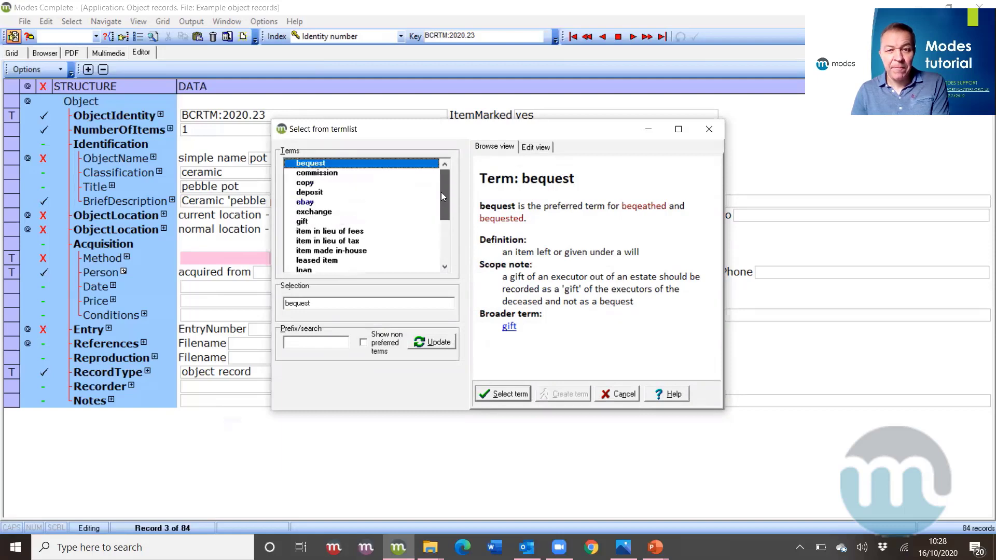
{"action": "left_click", "coordinate": [708, 130]}
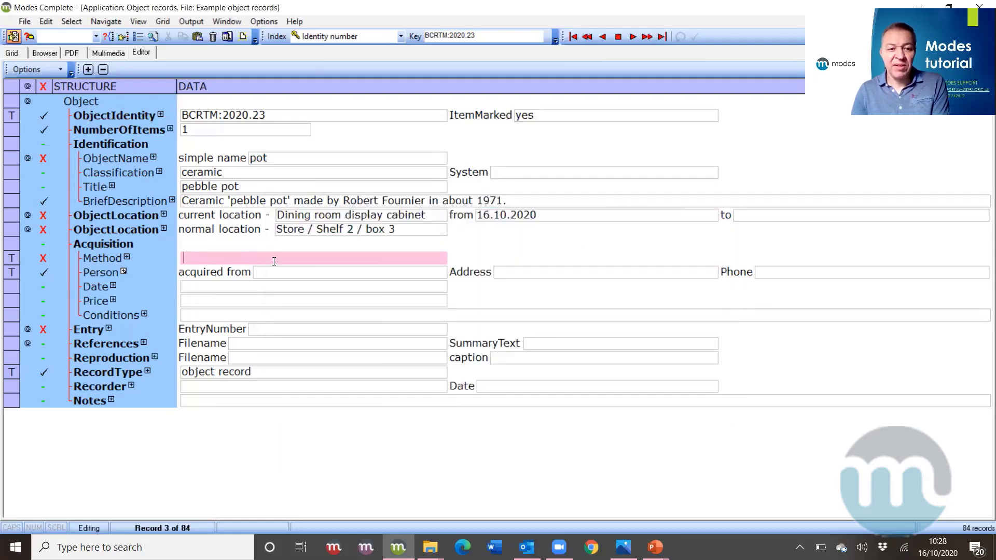
{"action": "type", "text": "d"}
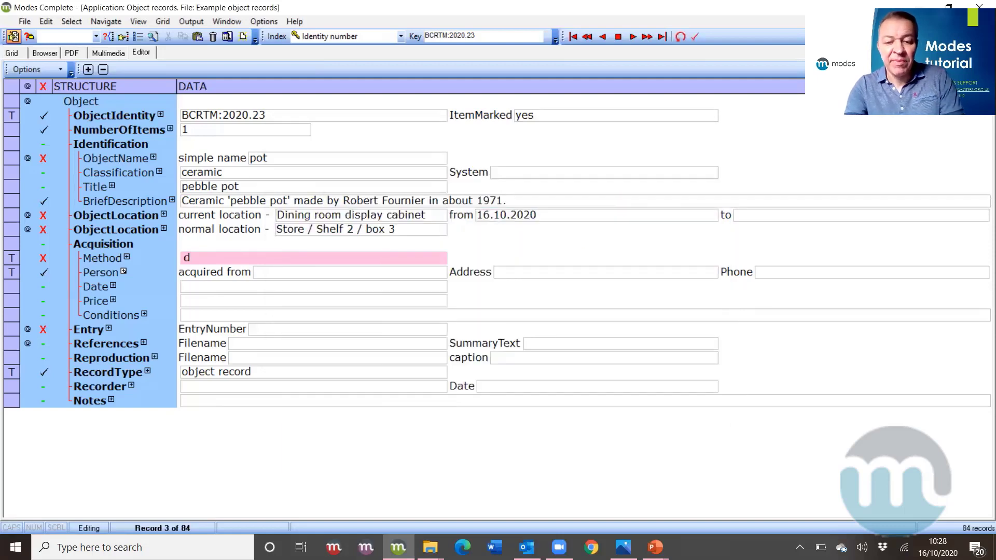
{"action": "type", "text": "on"}
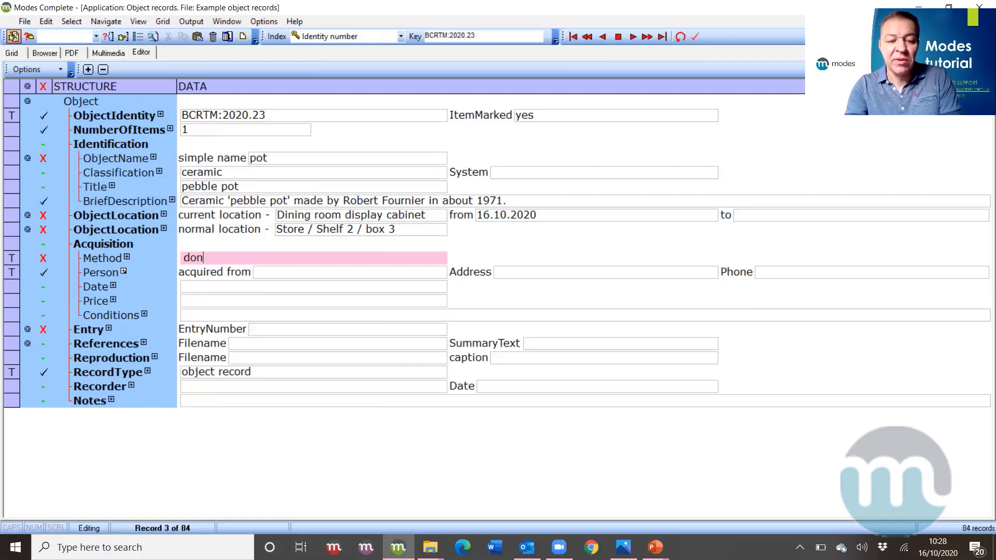
{"action": "type", "text": "ation"}
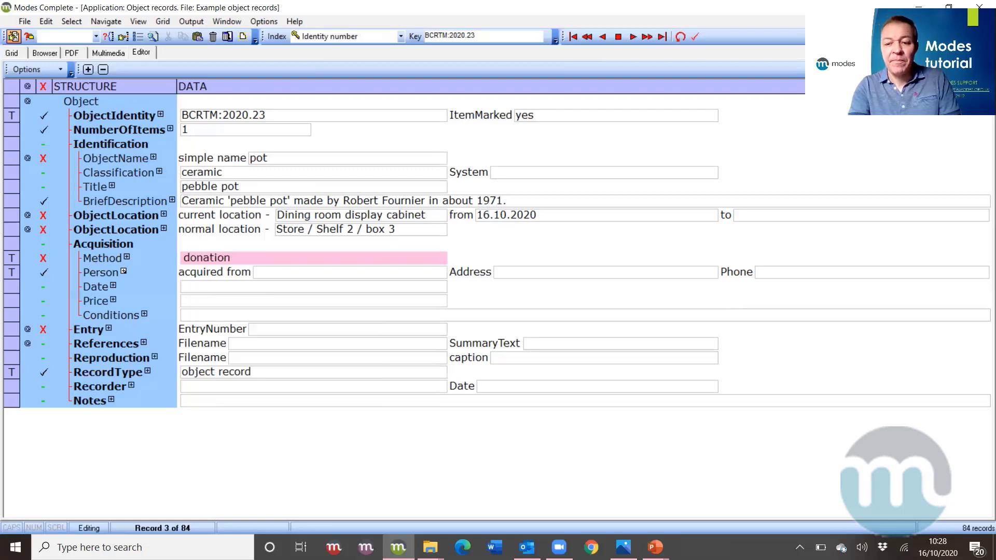
{"action": "key", "text": "Return"}
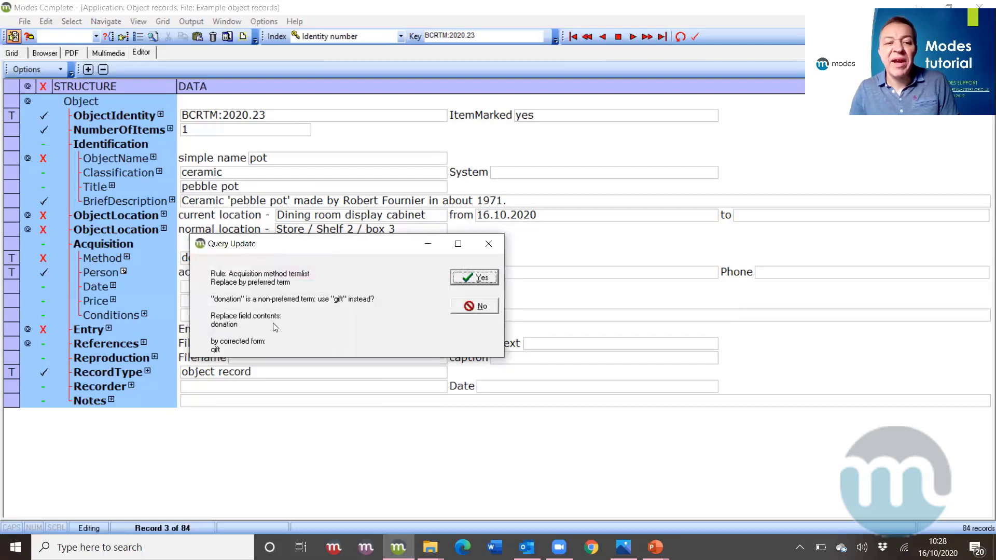
{"action": "left_click", "coordinate": [478, 279]}
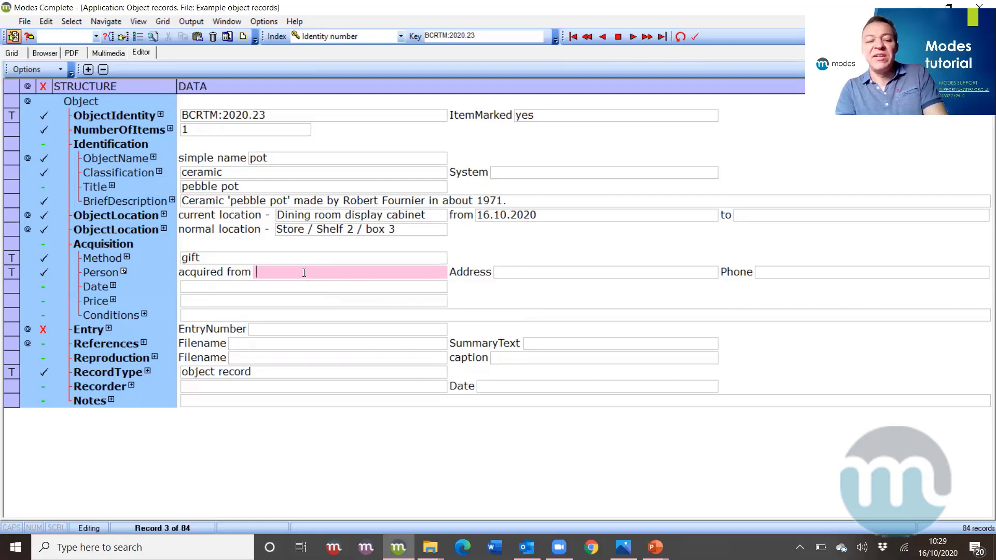
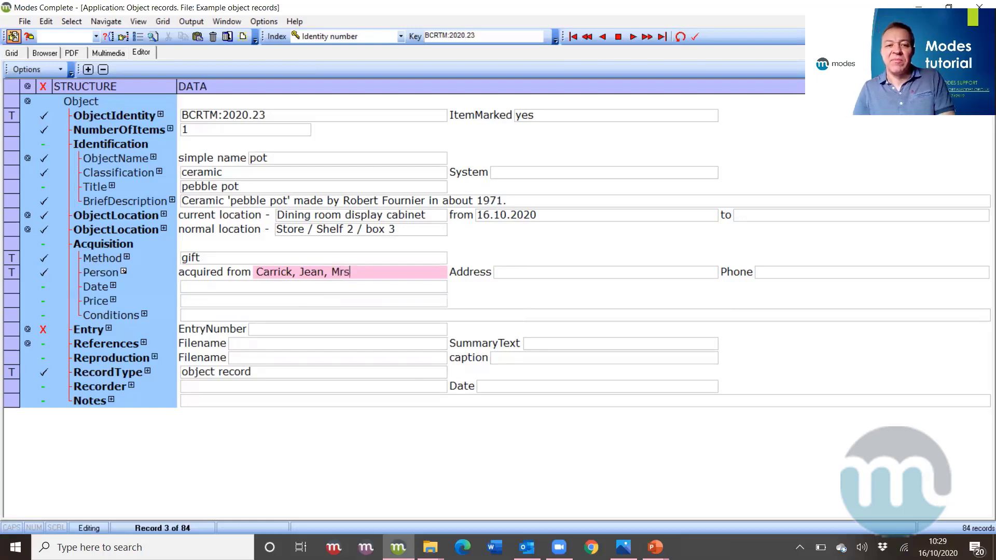
- Enter the donor's name and her town-and-county address as the acquisition source
{"action": "left_click", "coordinate": [567, 268]}
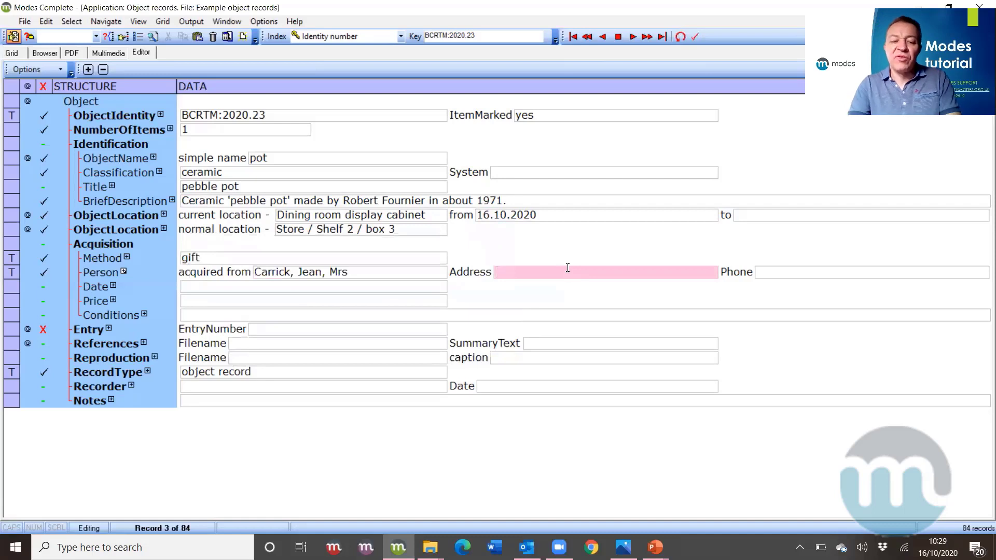
{"action": "type", "text": "Hua"}
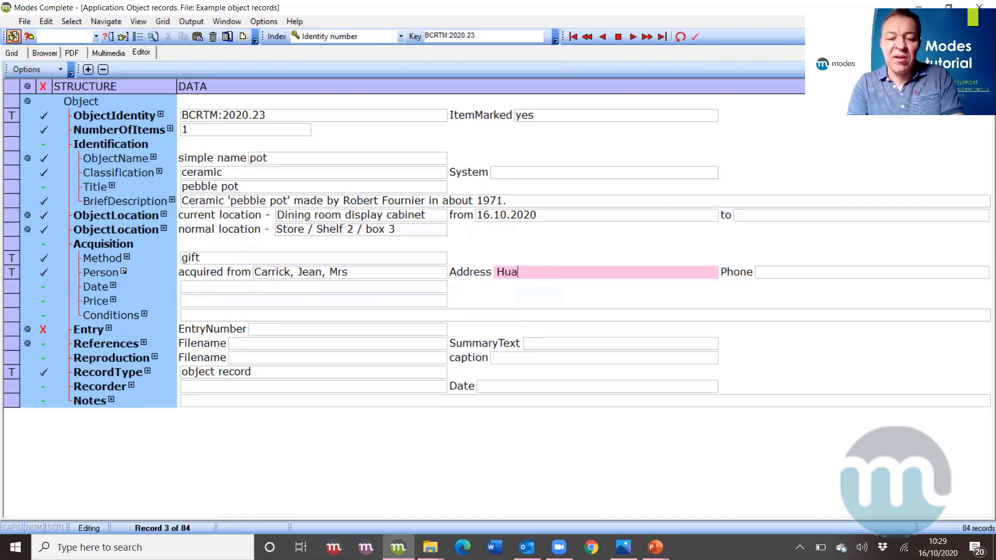
{"action": "type", "text": "thwaite"}
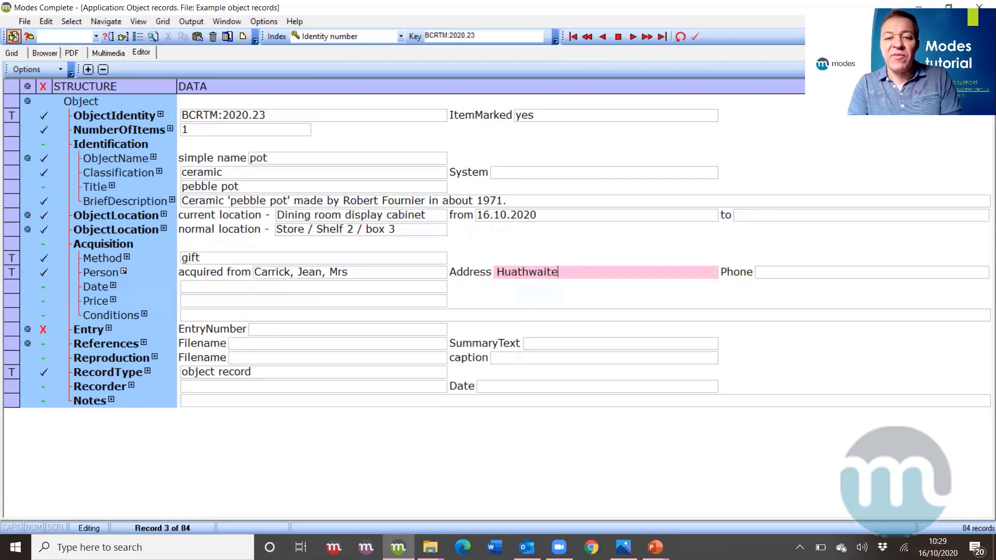
{"action": "type", "text": ", N "}
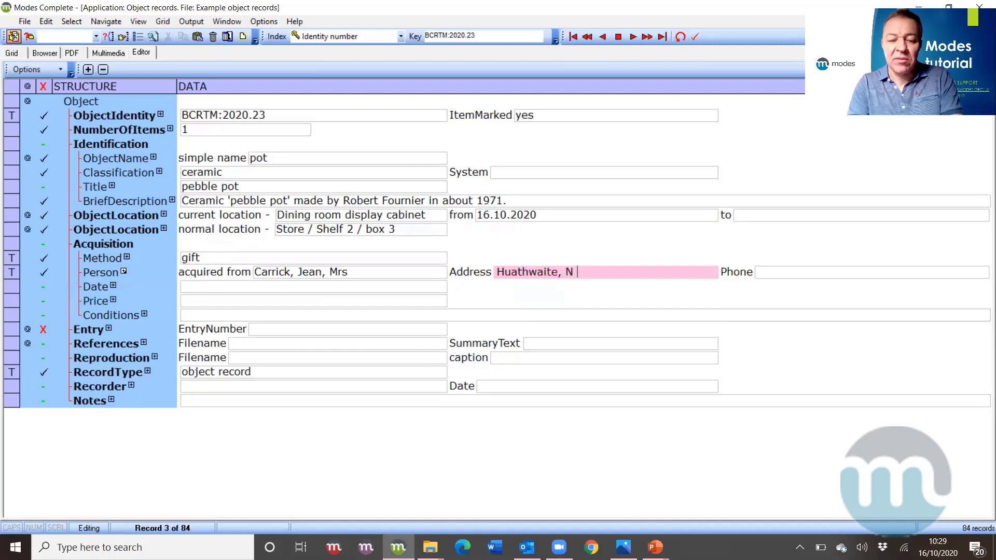
{"action": "type", "text": "Yorks"}
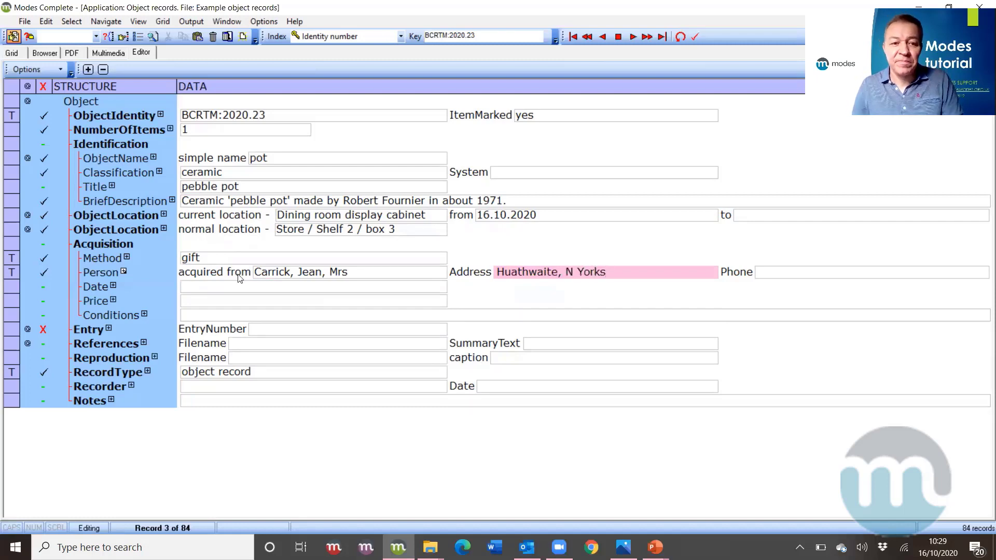
{"action": "left_click", "coordinate": [241, 289]}
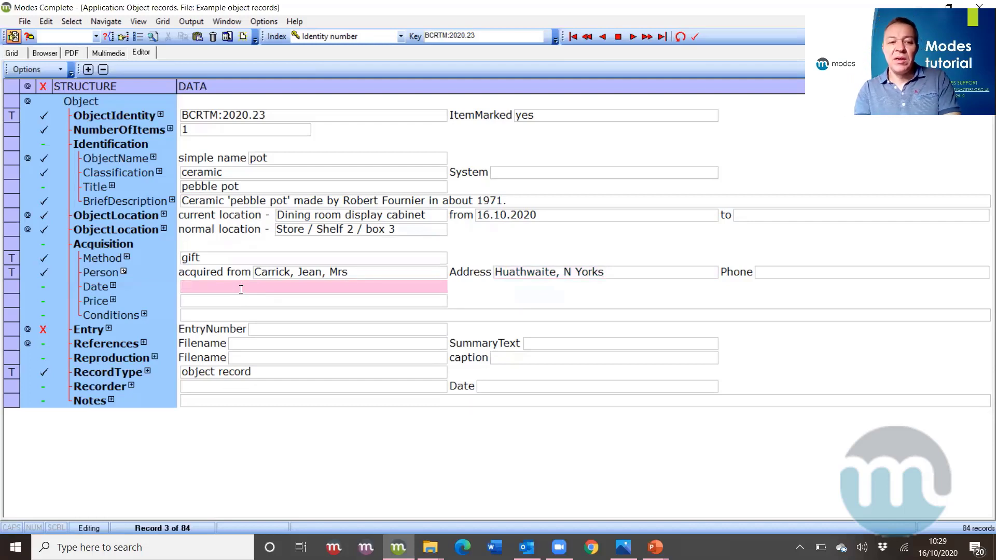
- Enter 'Sept 2020' as the acquisition date and accept the corrected form 9.2020
{"action": "type", "text": "S"}
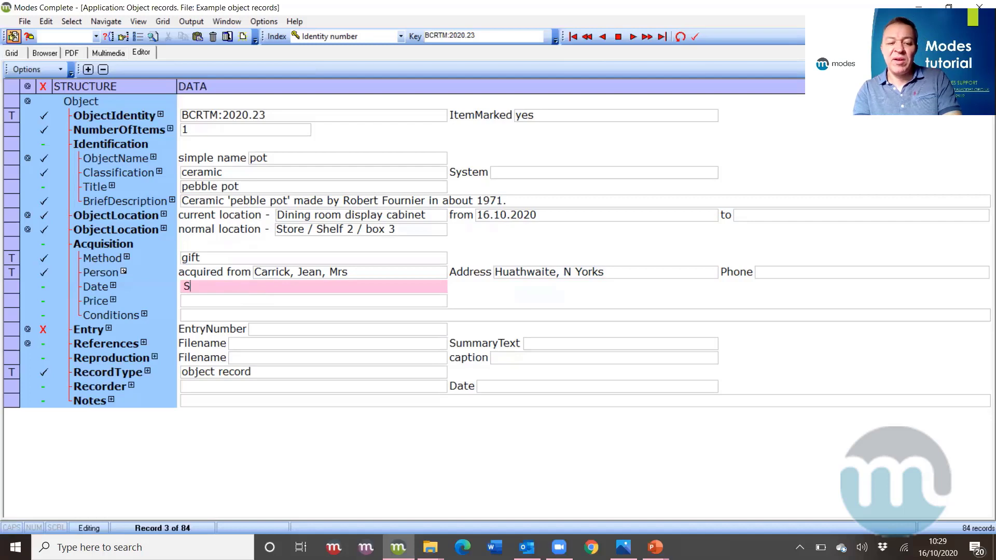
{"action": "type", "text": "ept "}
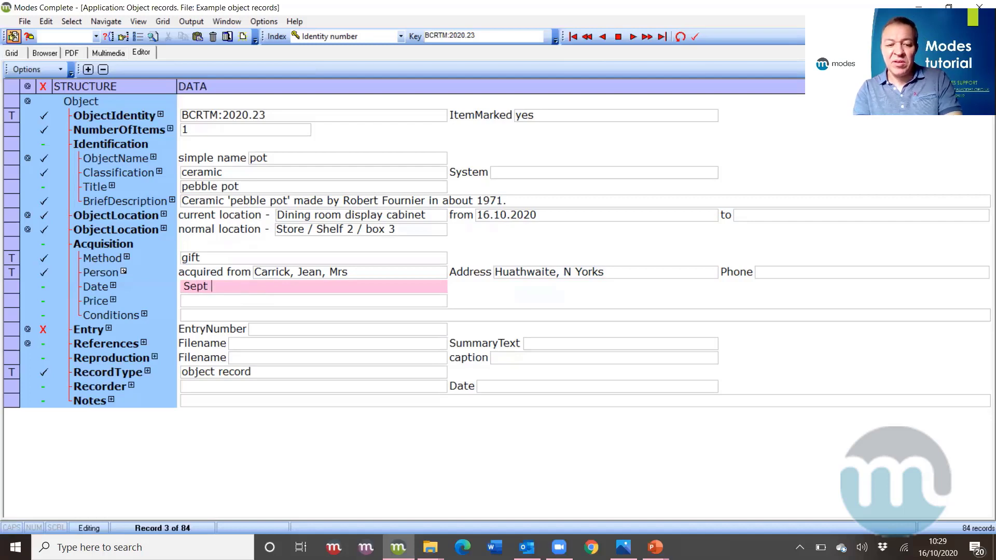
{"action": "type", "text": "2020"}
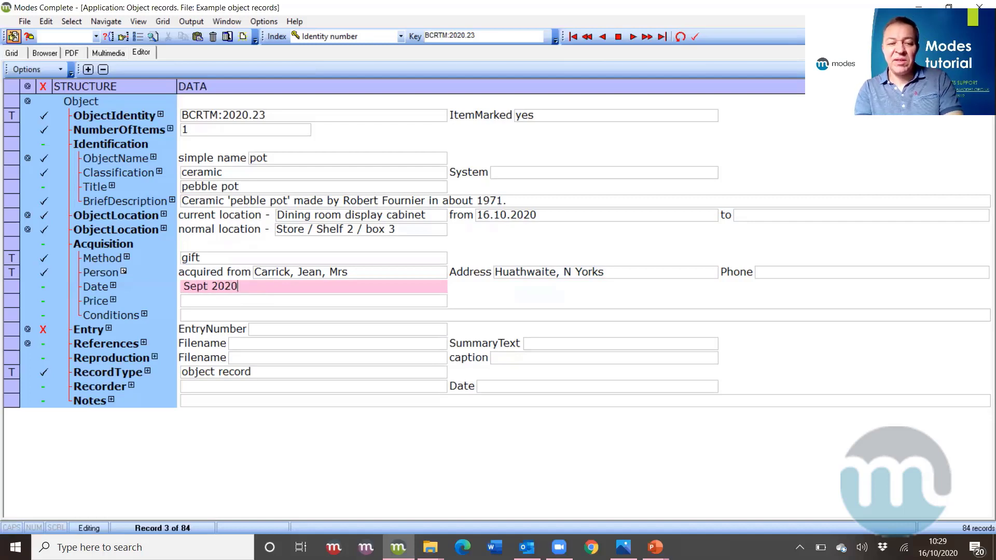
{"action": "key", "text": "Return"}
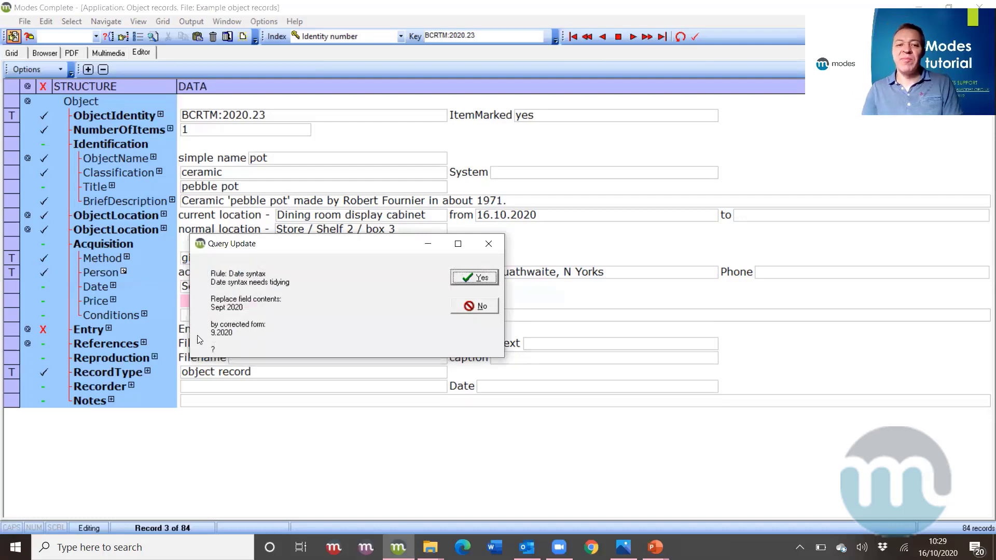
{"action": "left_click", "coordinate": [472, 277]}
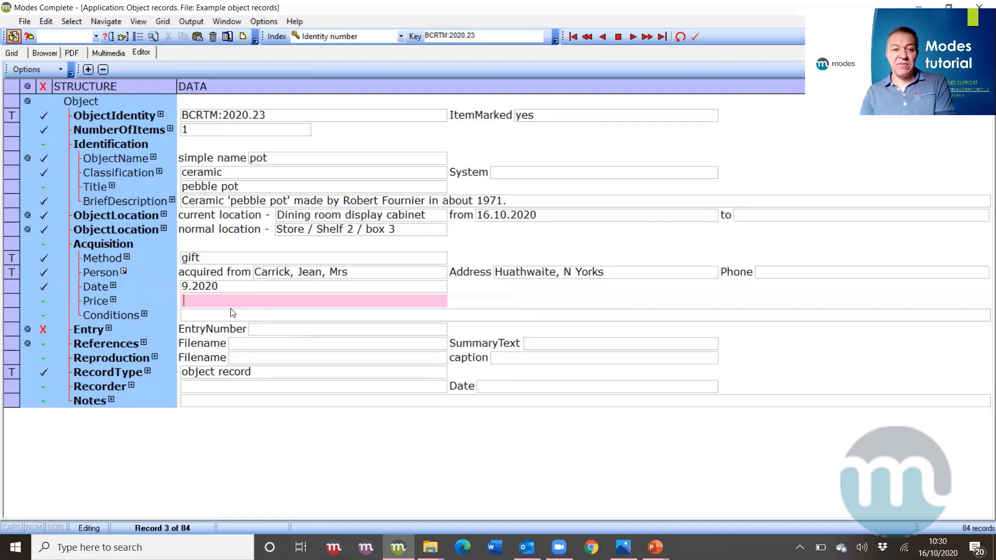
- Enter E123 as the object's entry number
{"action": "left_click", "coordinate": [270, 330]}
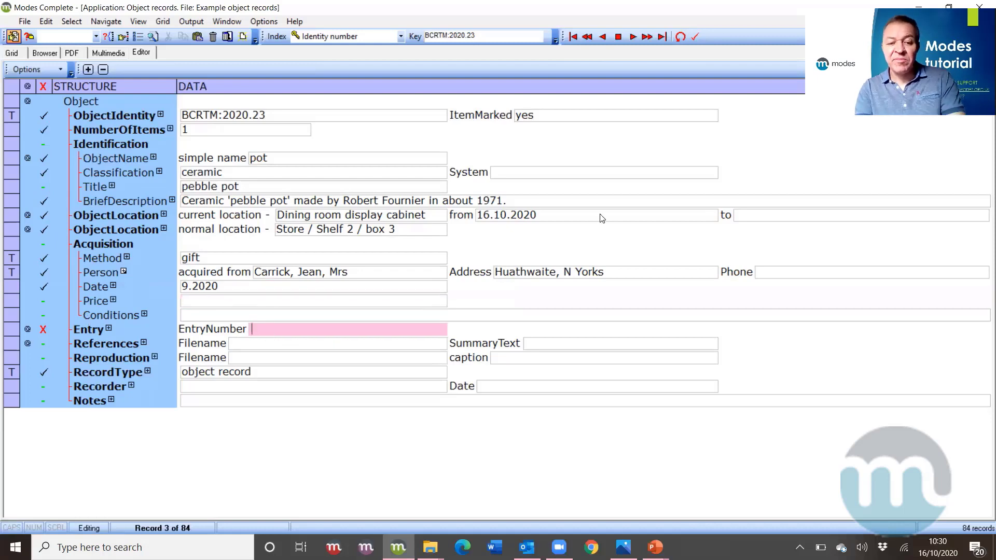
{"action": "type", "text": "E123"}
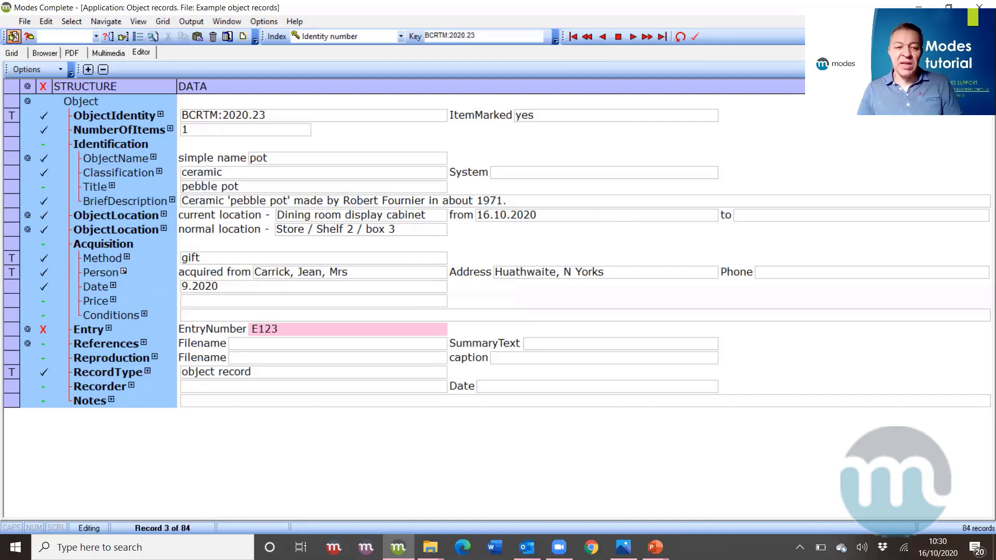
{"action": "left_click", "coordinate": [279, 389]}
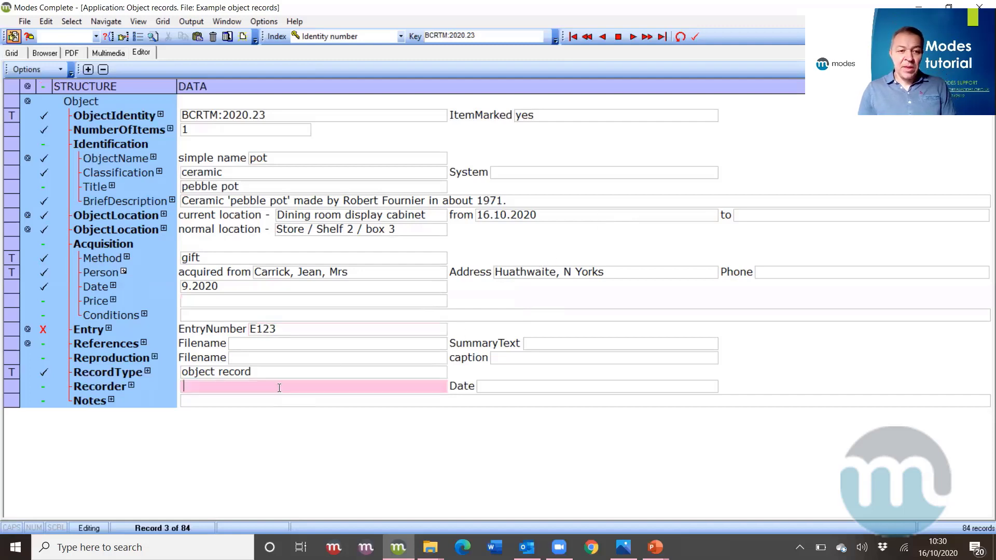
- Insert the current user as Recorder with date 16.10.2020, then save the record
{"action": "right_click", "coordinate": [220, 388]}
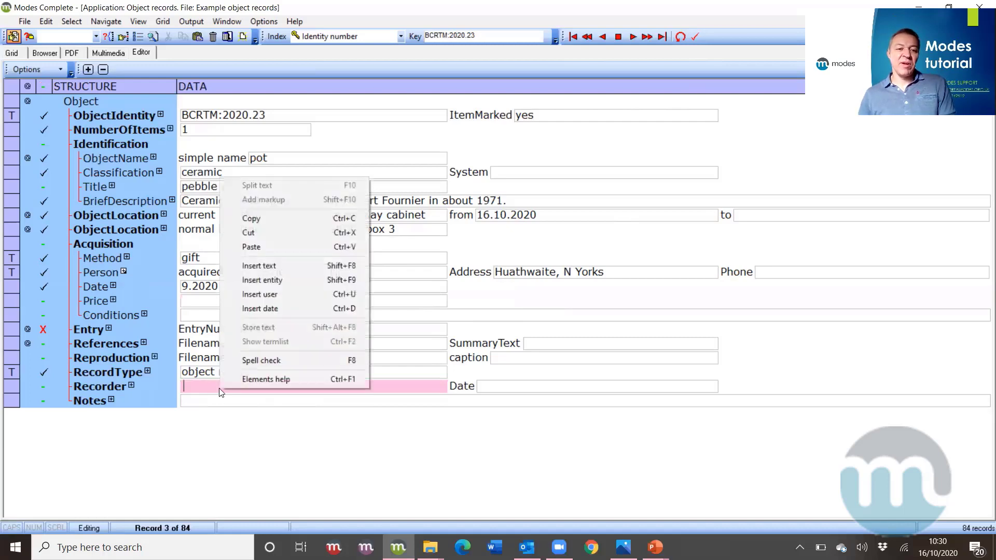
{"action": "left_click", "coordinate": [244, 294]}
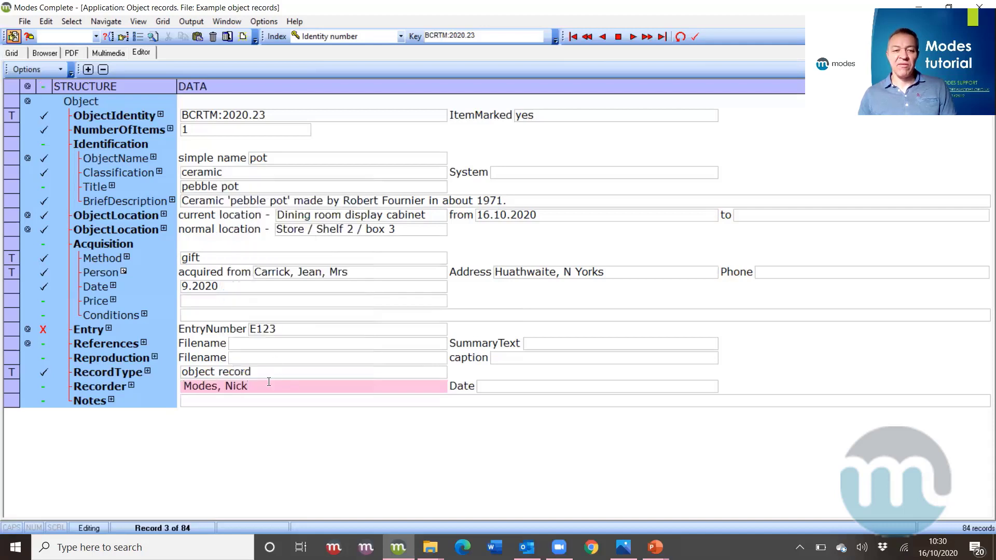
{"action": "left_click", "coordinate": [537, 387]}
{"action": "right_click", "coordinate": [536, 393]}
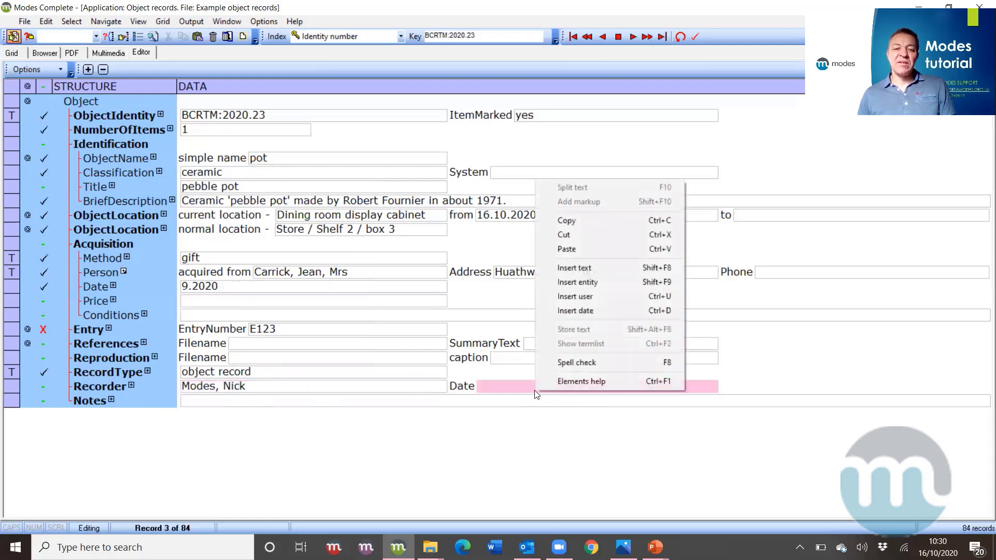
{"action": "left_click", "coordinate": [576, 312]}
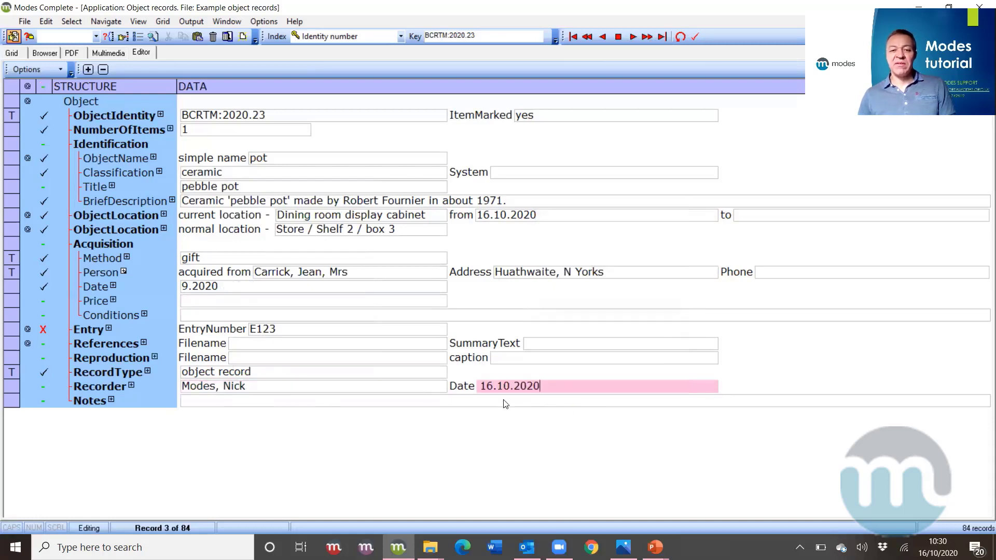
{"action": "left_click", "coordinate": [696, 37]}
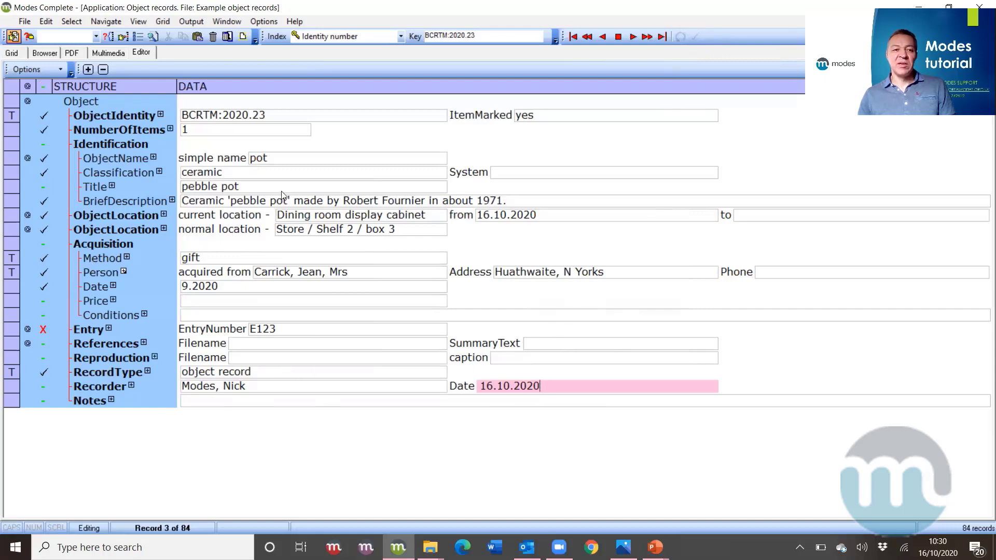
- Check the pot in the inventory grid, then show its empty Multimedia pane
{"action": "left_click", "coordinate": [11, 53]}
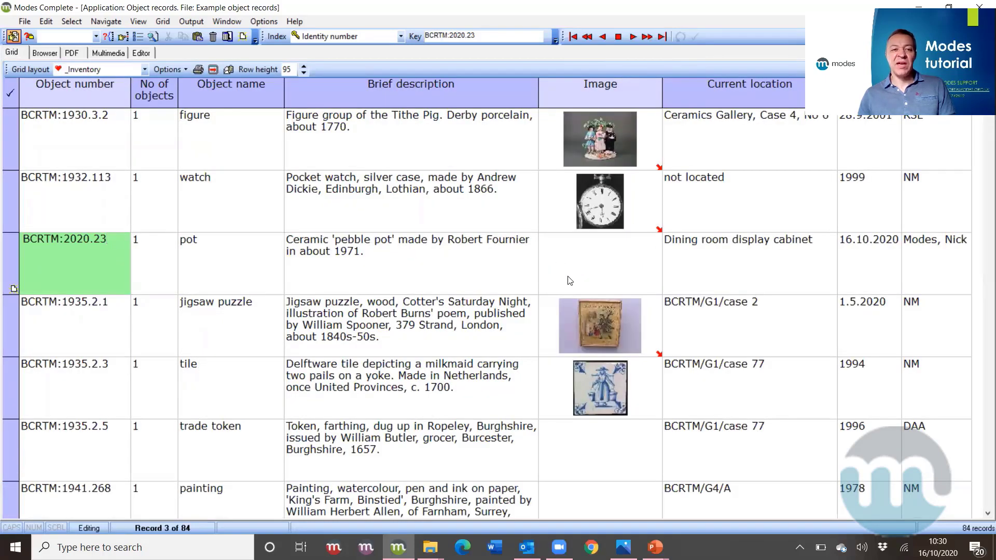
{"action": "left_click", "coordinate": [109, 52]}
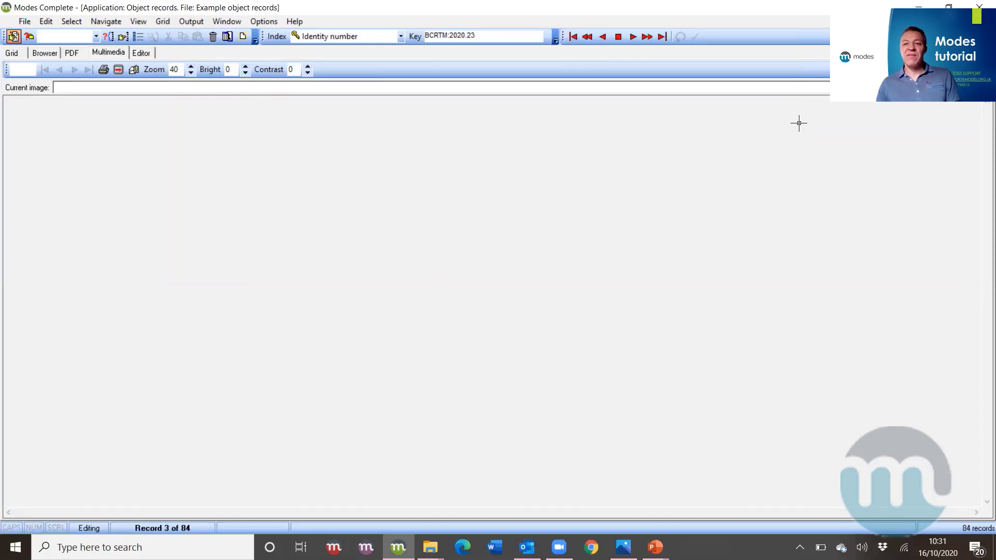
- Restore the Modes window, minimise PowerPoint and bring the Pictures folder alongside
{"action": "left_click", "coordinate": [949, 7]}
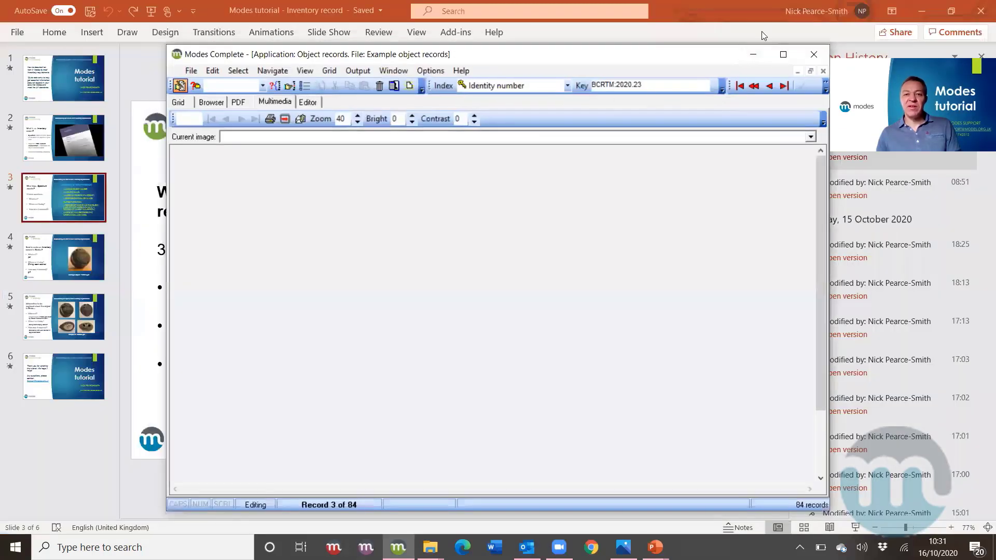
{"action": "left_click", "coordinate": [926, 9]}
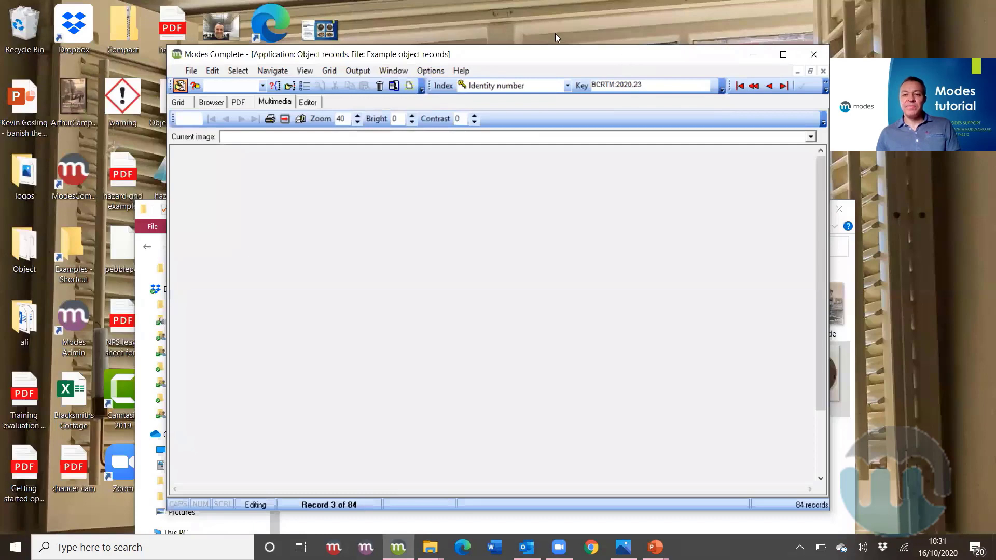
{"action": "left_click_drag", "start_coordinate": [624, 60], "coordinate": [555, 35]}
{"action": "left_click", "coordinate": [815, 485]}
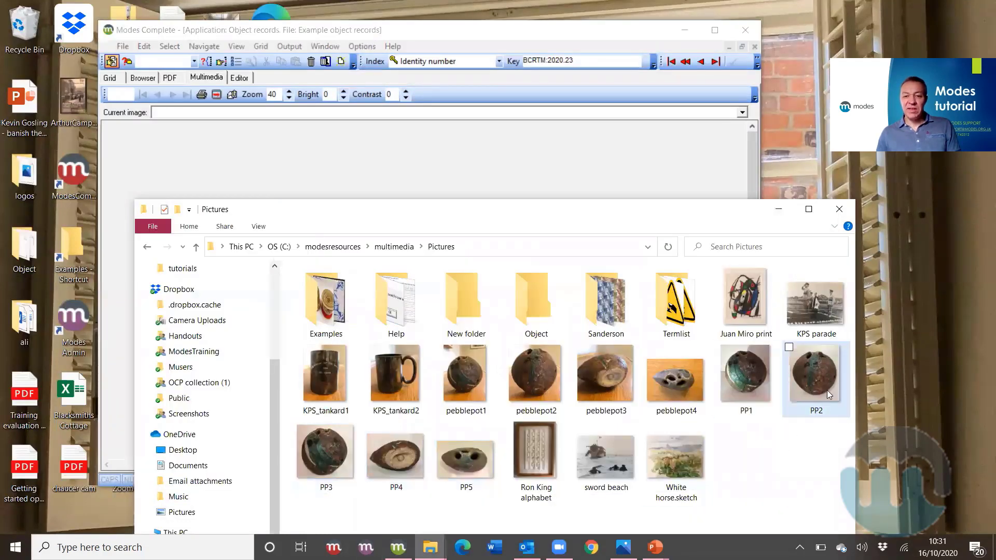
- Drag photos PP2, PP3, PP4 and PP5 onto the pot's Multimedia pane
{"action": "left_click", "coordinate": [809, 396]}
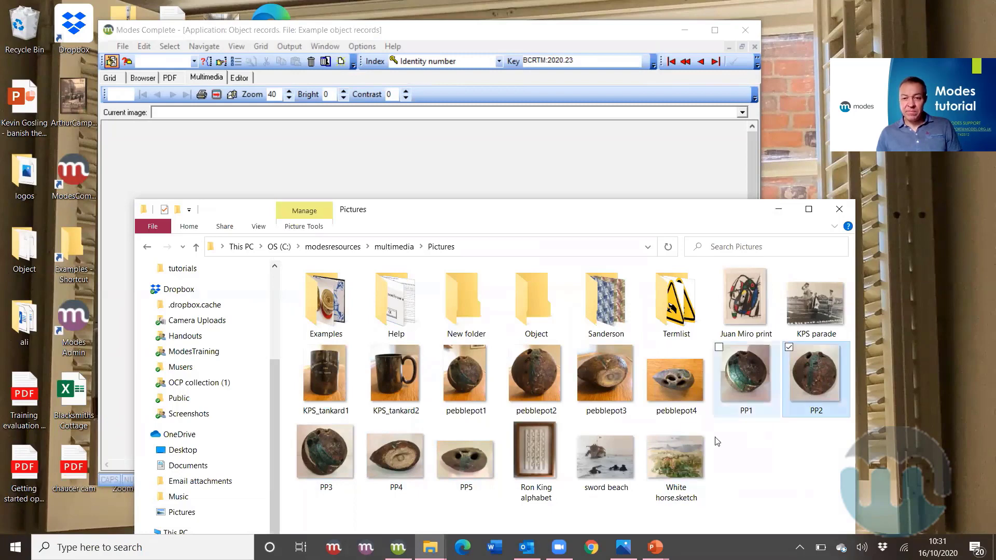
{"action": "left_click", "coordinate": [457, 463], "text": "shift"}
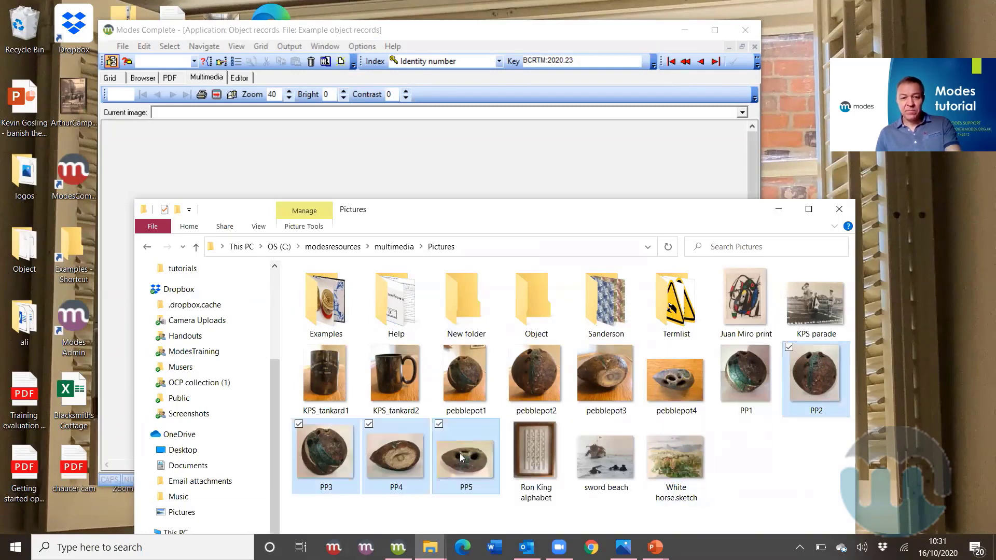
{"action": "left_click_drag", "start_coordinate": [802, 411], "coordinate": [634, 179]}
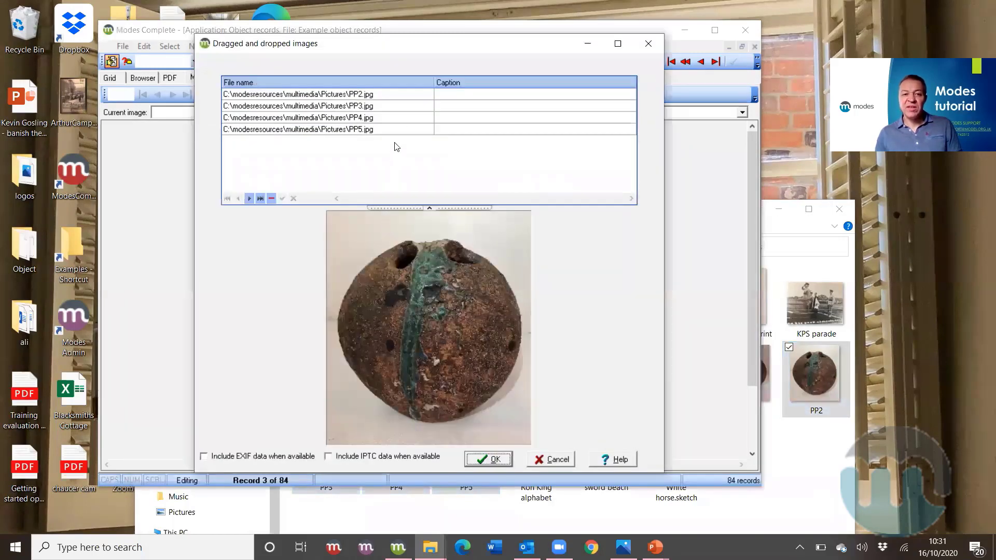
- Preview each dropped photo, PP2 through PP5, in the Dragged and dropped images dialog
{"action": "left_click", "coordinate": [450, 93]}
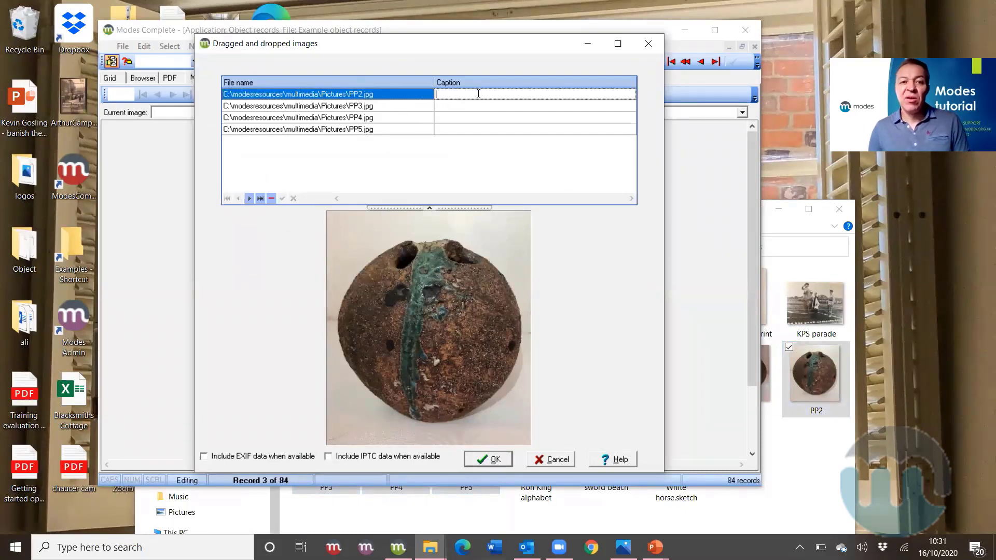
{"action": "left_click", "coordinate": [404, 107]}
{"action": "left_click", "coordinate": [400, 118]}
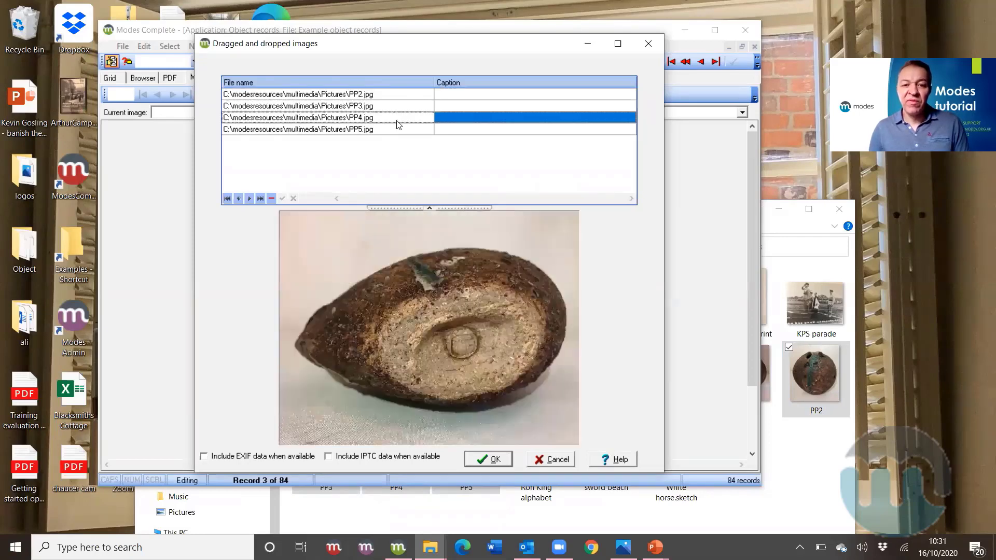
{"action": "left_click", "coordinate": [395, 126]}
{"action": "left_click", "coordinate": [394, 110]}
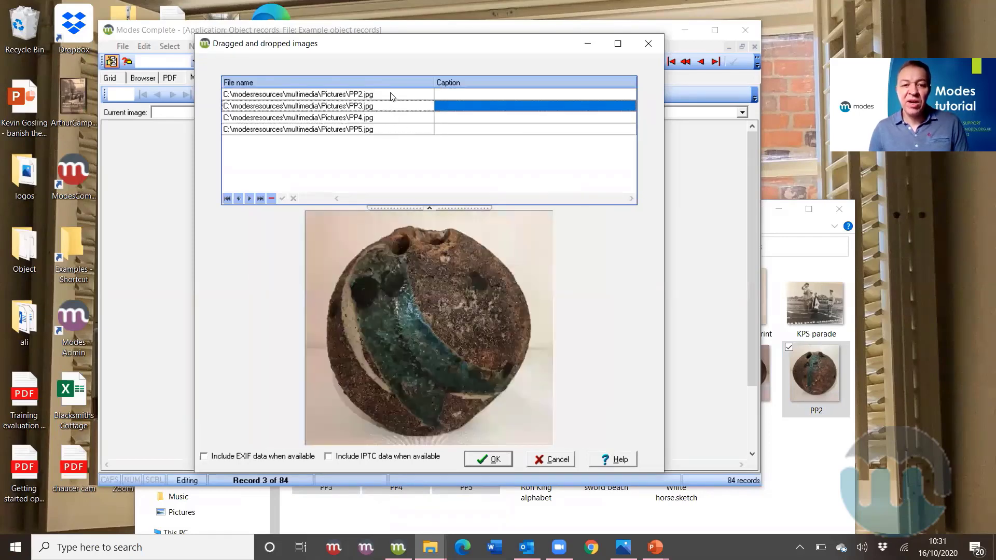
{"action": "left_click", "coordinate": [391, 96]}
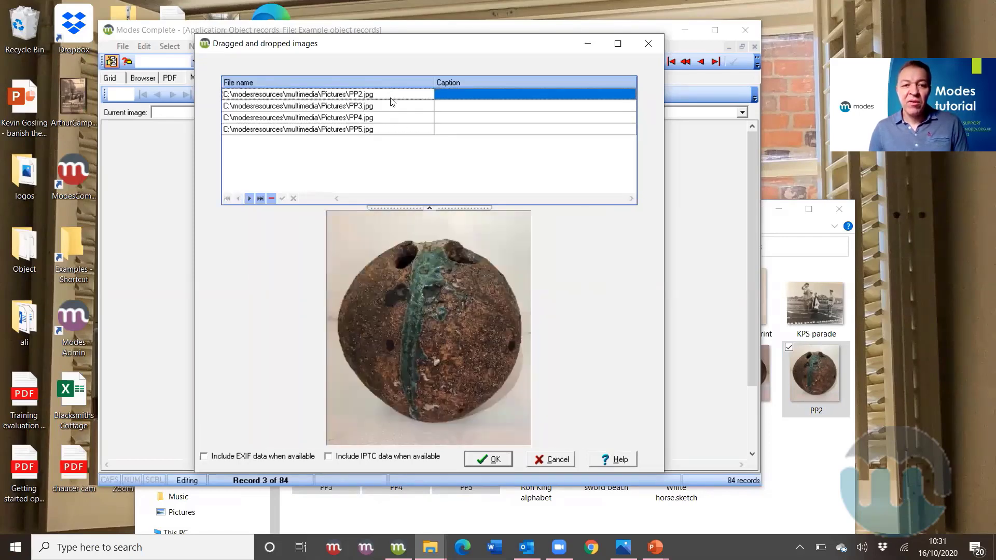
- Caption PP2–PP5 as rear view, front view, maker's mark and top view, and confirm
{"action": "left_click", "coordinate": [486, 94]}
{"action": "type", "text": "rear view"}
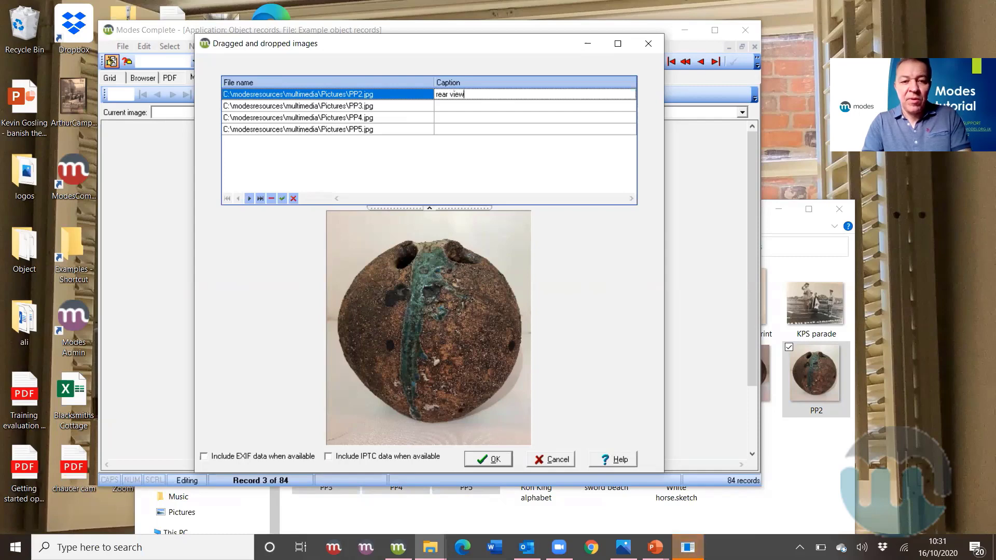
{"action": "left_click", "coordinate": [503, 106]}
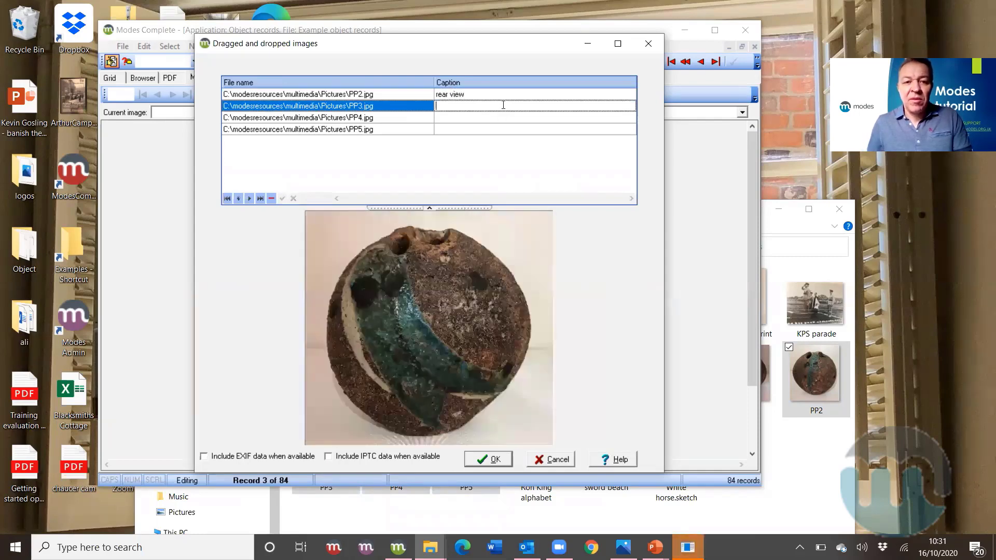
{"action": "type", "text": "front view"}
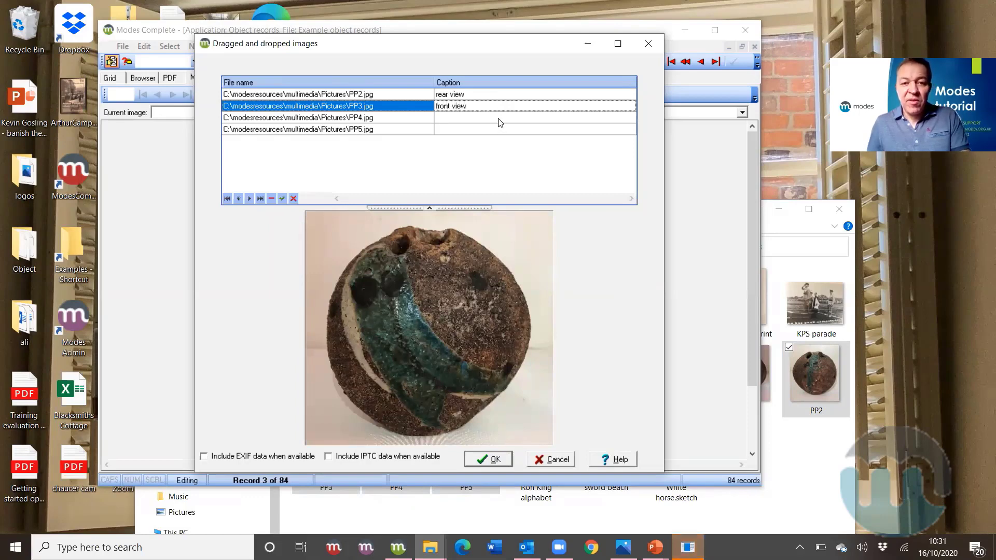
{"action": "left_click", "coordinate": [498, 117]}
{"action": "type", "text": "maker's mark"}
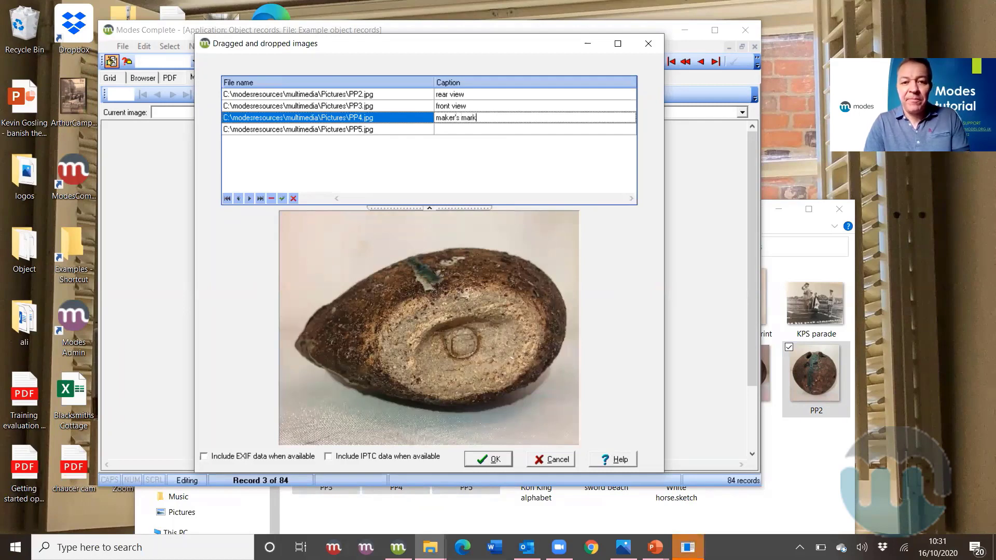
{"action": "left_click", "coordinate": [545, 130]}
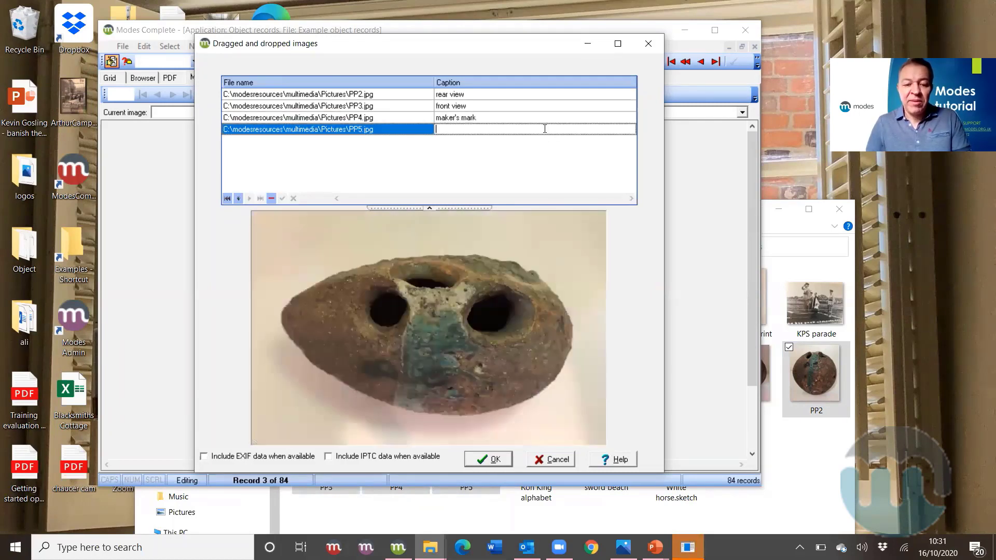
{"action": "type", "text": "to"}
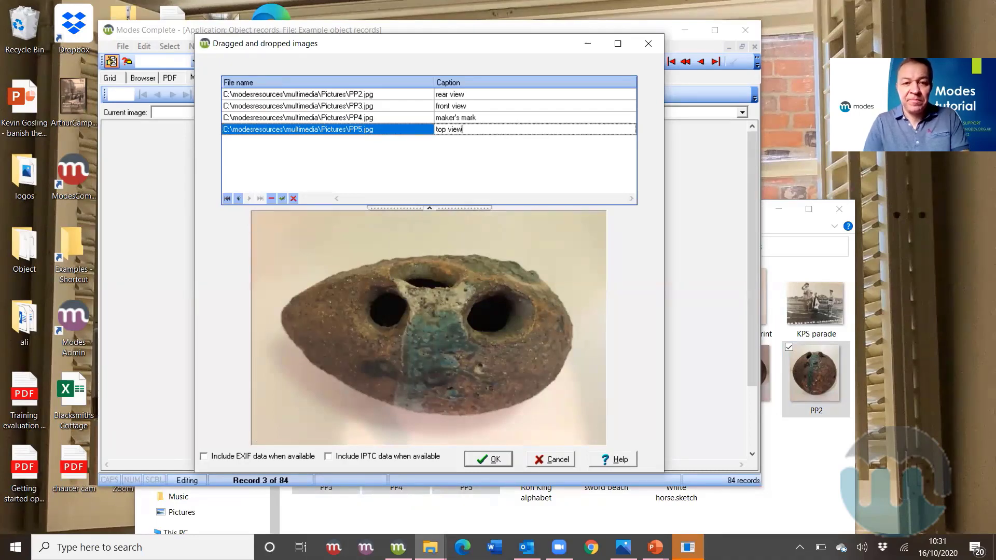
{"action": "type", "text": "p view"}
{"action": "left_click", "coordinate": [494, 459]}
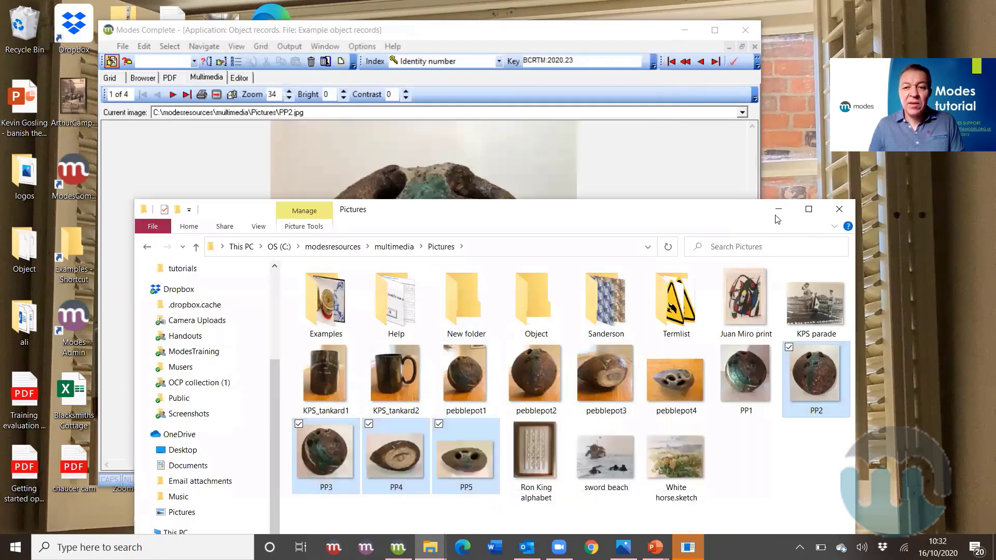
- Minimise the Pictures folder and step forward to the pot's last attached image
{"action": "left_click", "coordinate": [778, 209]}
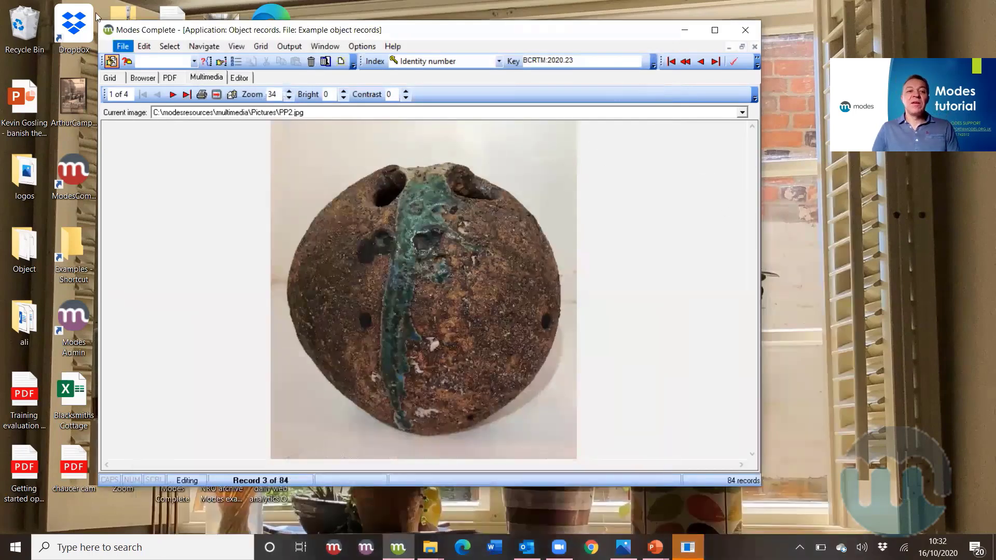
{"action": "left_click", "coordinate": [175, 95]}
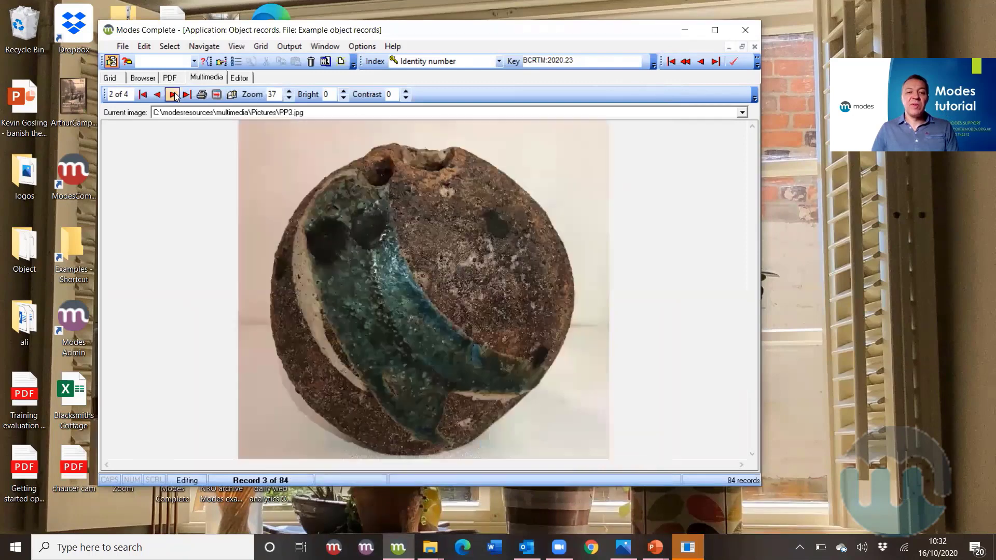
{"action": "left_click", "coordinate": [175, 95]}
{"action": "left_click", "coordinate": [175, 95]}
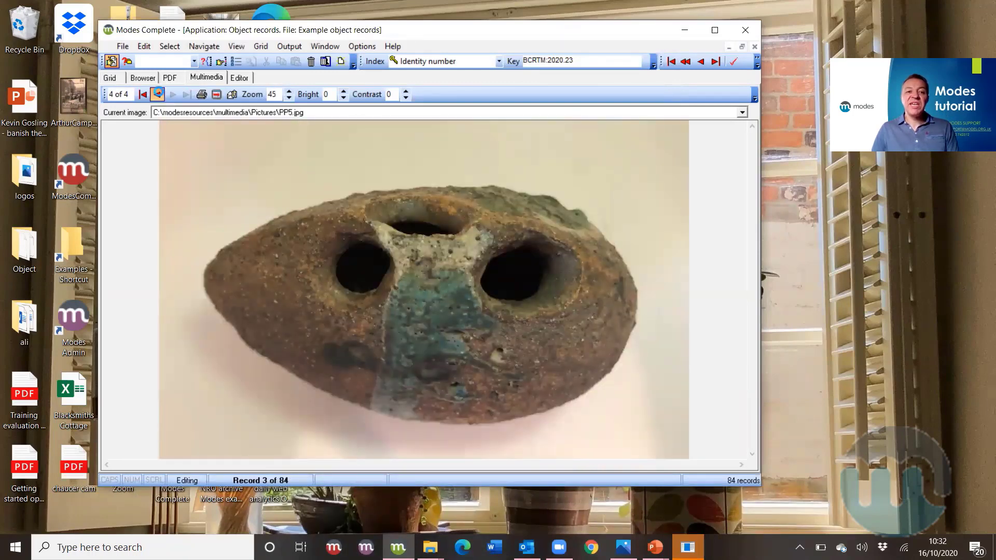
- Step back to the first image, save the pot record and return to the grid
{"action": "left_click", "coordinate": [157, 94]}
{"action": "left_click", "coordinate": [157, 94]}
{"action": "left_click", "coordinate": [157, 94]}
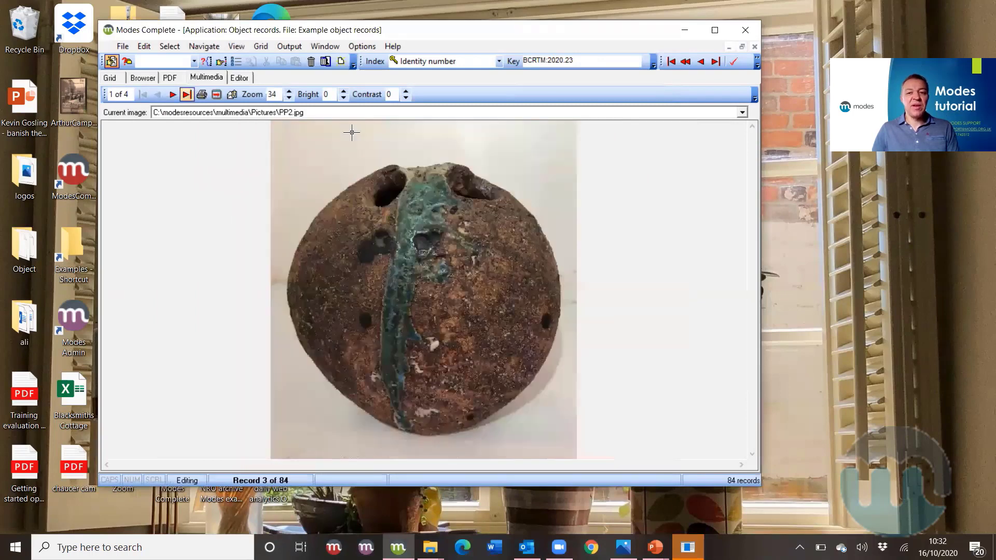
{"action": "left_click", "coordinate": [732, 64]}
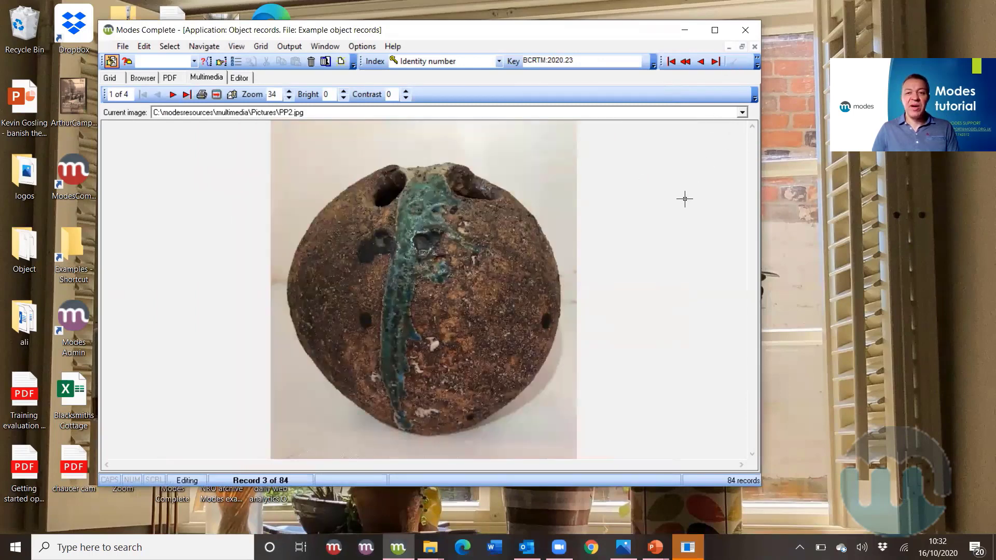
{"action": "left_click", "coordinate": [109, 79]}
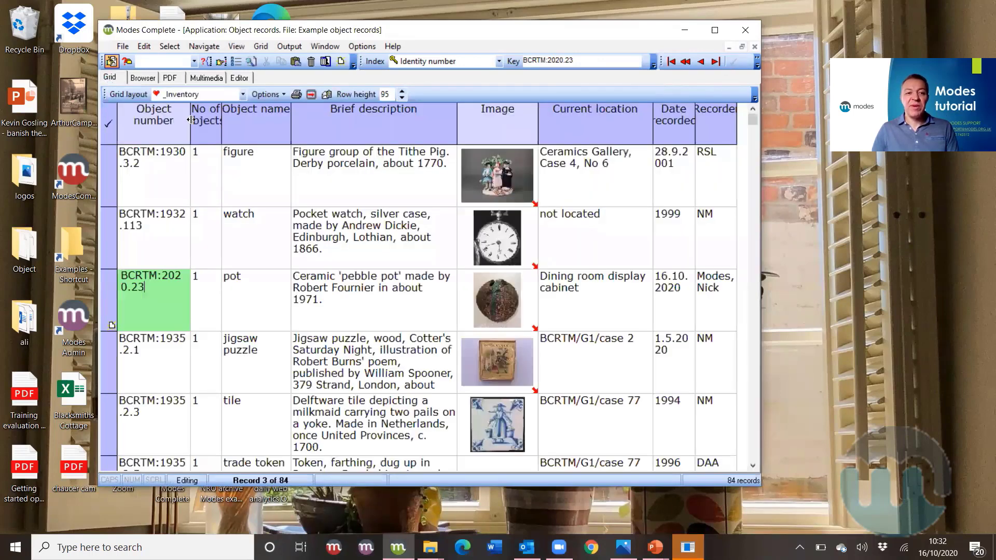
- Maximise Modes Complete and check the pot's brief description and object number cells
{"action": "left_click", "coordinate": [706, 36]}
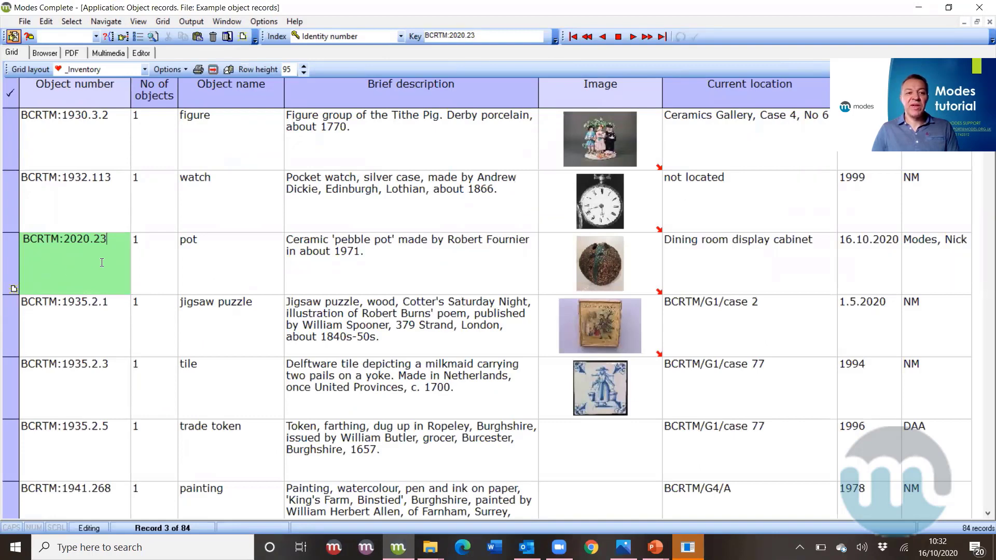
{"action": "left_click", "coordinate": [337, 272]}
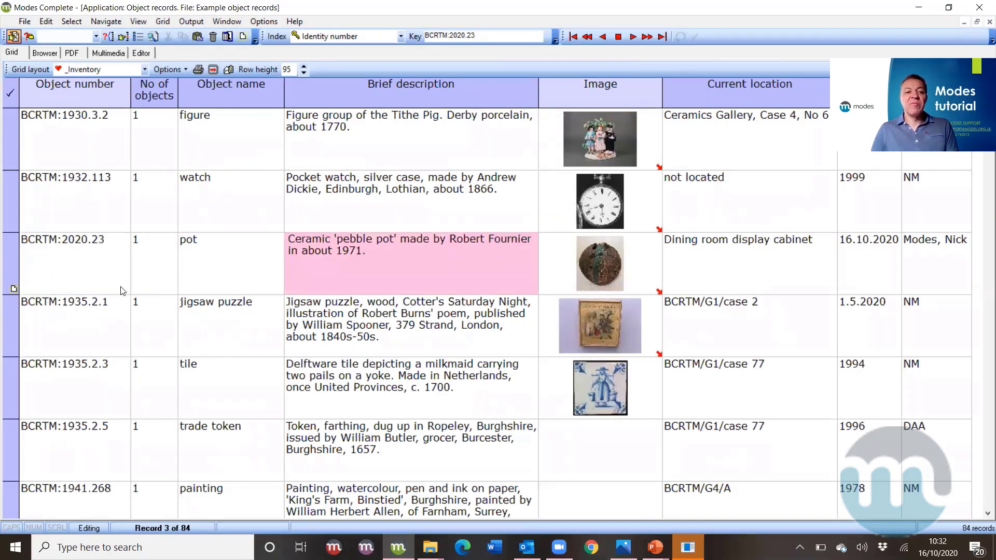
{"action": "left_click", "coordinate": [104, 288]}
{"action": "left_click", "coordinate": [45, 52]}
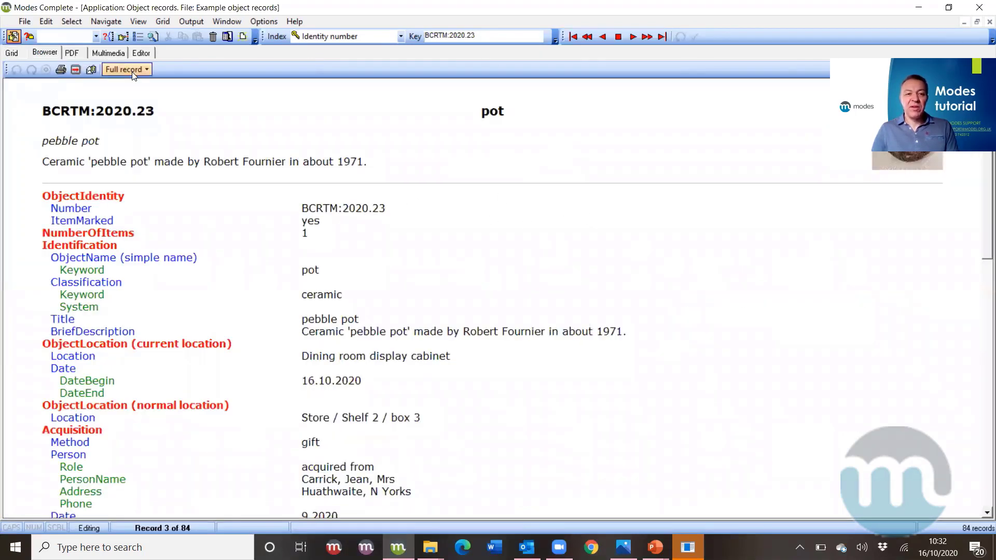
- Scroll the pot's full-record Browser report down to Reproduction and back up
{"action": "scroll", "coordinate": [947, 182], "scroll_direction": "down", "scroll_amount": 9}
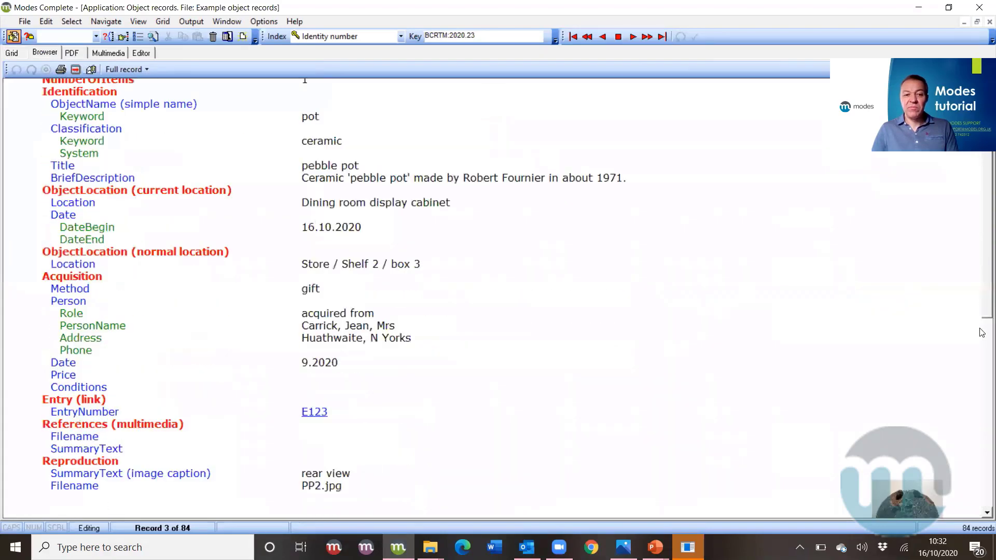
{"action": "scroll", "coordinate": [970, 315], "scroll_direction": "up", "scroll_amount": 9}
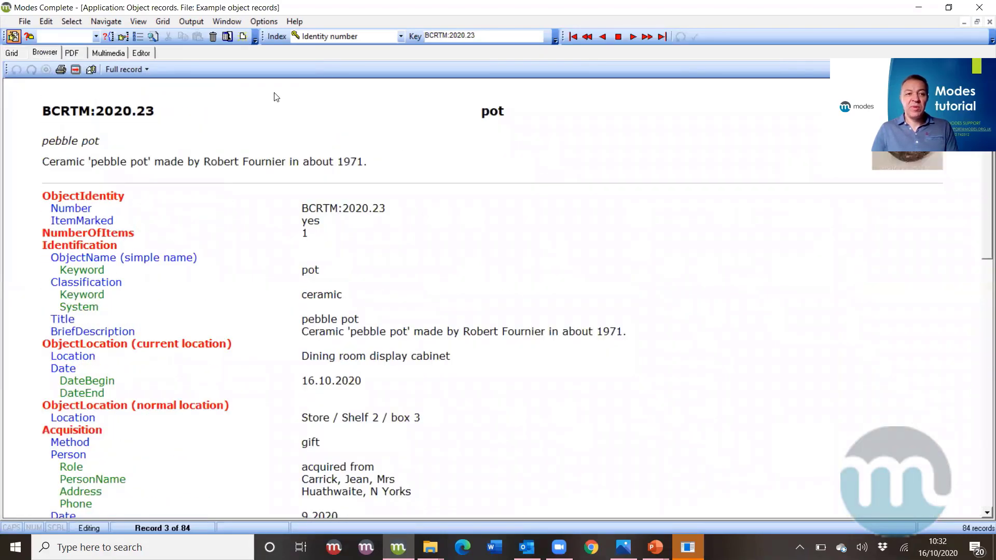
{"action": "left_click", "coordinate": [72, 52]}
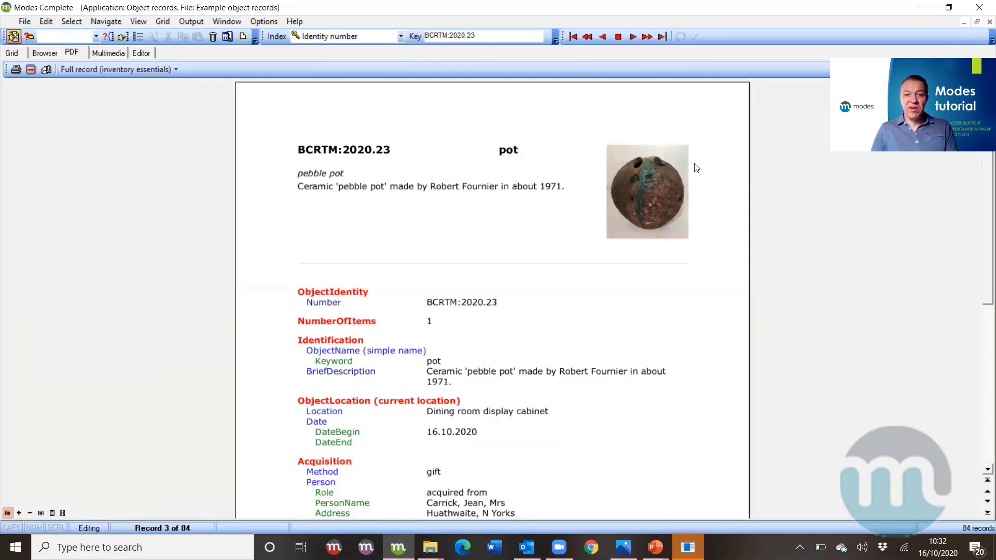
- Scroll down through the pot record's PDF page
{"action": "mouse_move", "coordinate": [982, 270]}
{"action": "left_mouse_down"}
{"action": "mouse_move", "coordinate": [982, 443]}
{"action": "mouse_move", "coordinate": [974, 260]}
{"action": "left_mouse_up"}
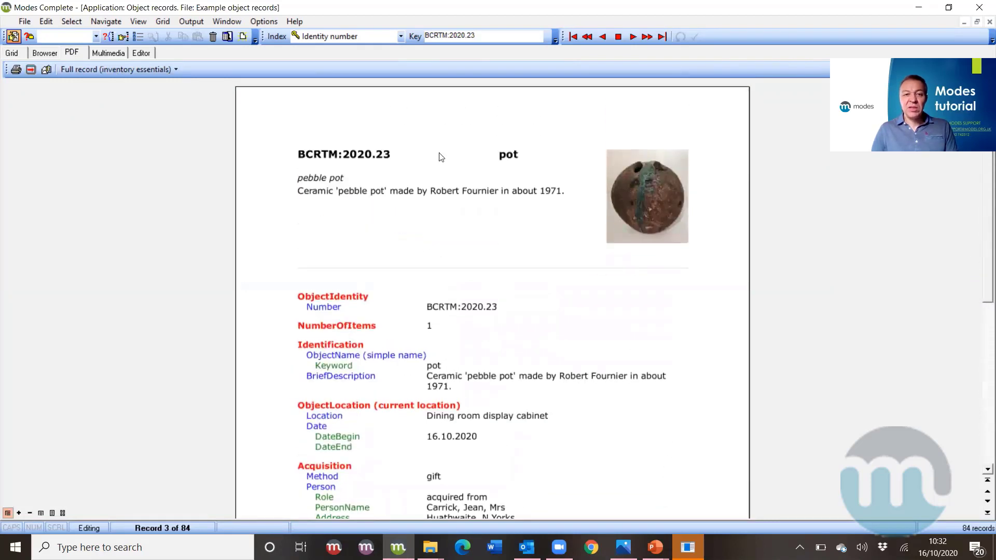
{"action": "left_click", "coordinate": [111, 53]}
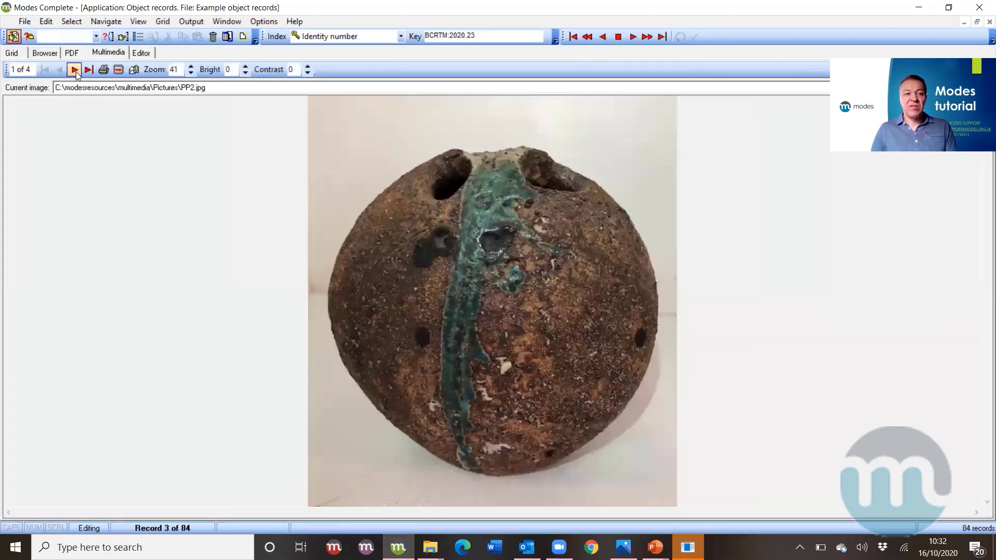
- Page forward to the fourth pot image and back to the first one
{"action": "left_click", "coordinate": [74, 70]}
{"action": "left_click", "coordinate": [74, 70]}
{"action": "left_click", "coordinate": [74, 70]}
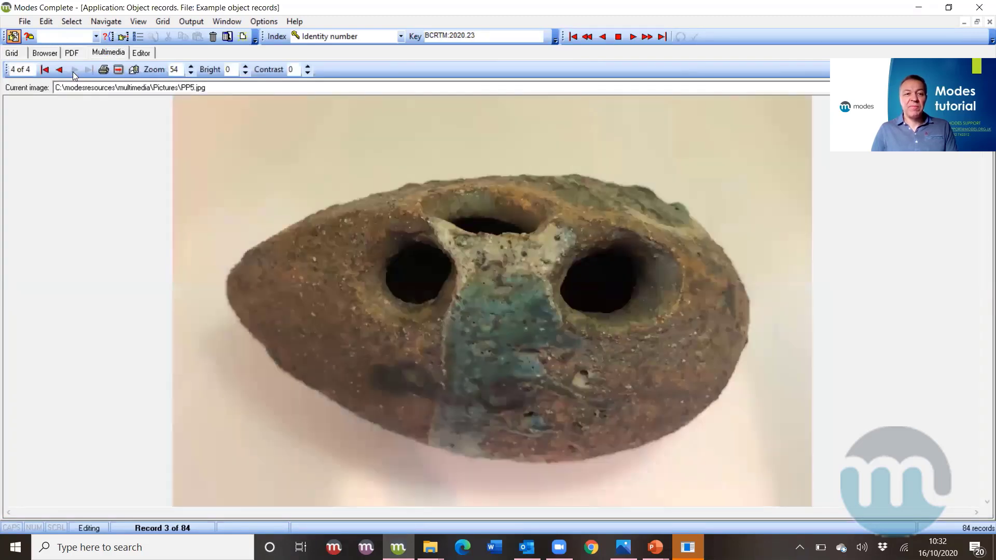
{"action": "left_click", "coordinate": [59, 69]}
{"action": "left_click", "coordinate": [59, 70]}
{"action": "left_click", "coordinate": [59, 69]}
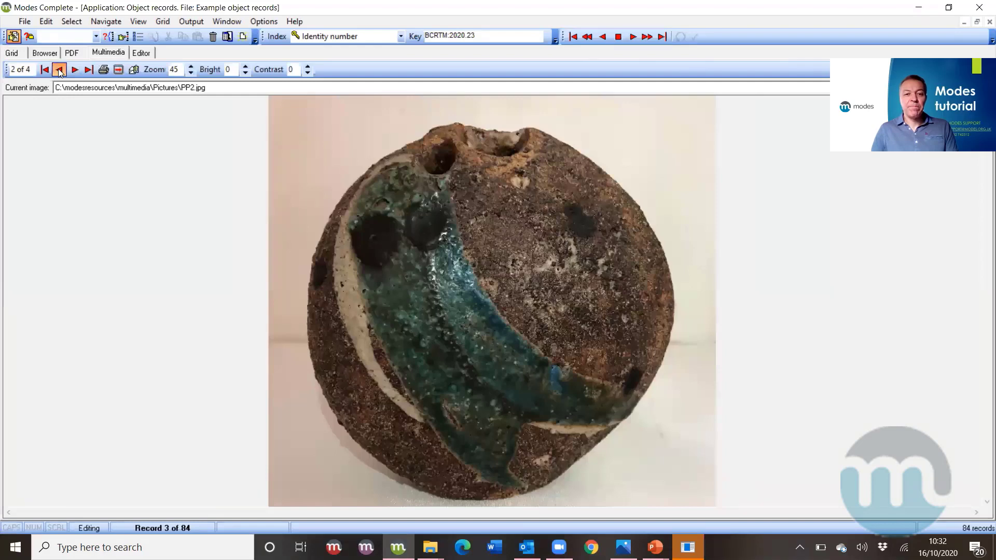
{"action": "left_click", "coordinate": [145, 52]}
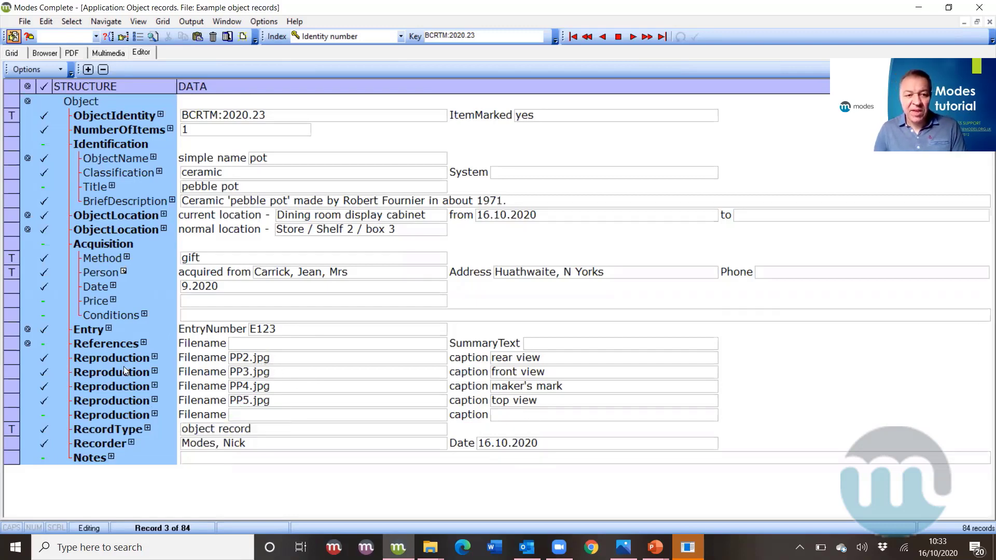
- Cut the PP3 front view entry from the second Reproduction slot
{"action": "left_click", "coordinate": [503, 359]}
{"action": "left_click", "coordinate": [503, 373]}
{"action": "left_click", "coordinate": [503, 361]}
{"action": "left_click", "coordinate": [503, 373]}
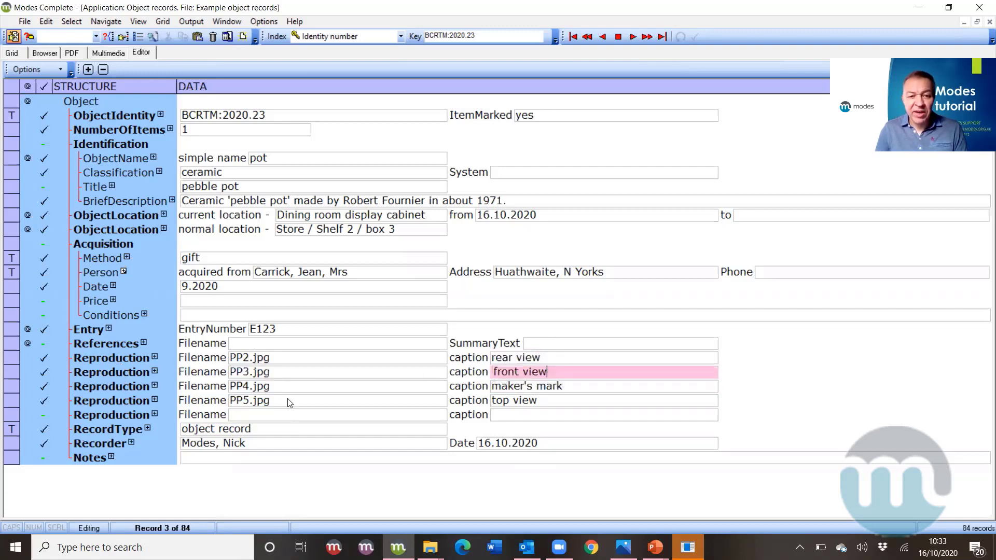
{"action": "left_click", "coordinate": [104, 375]}
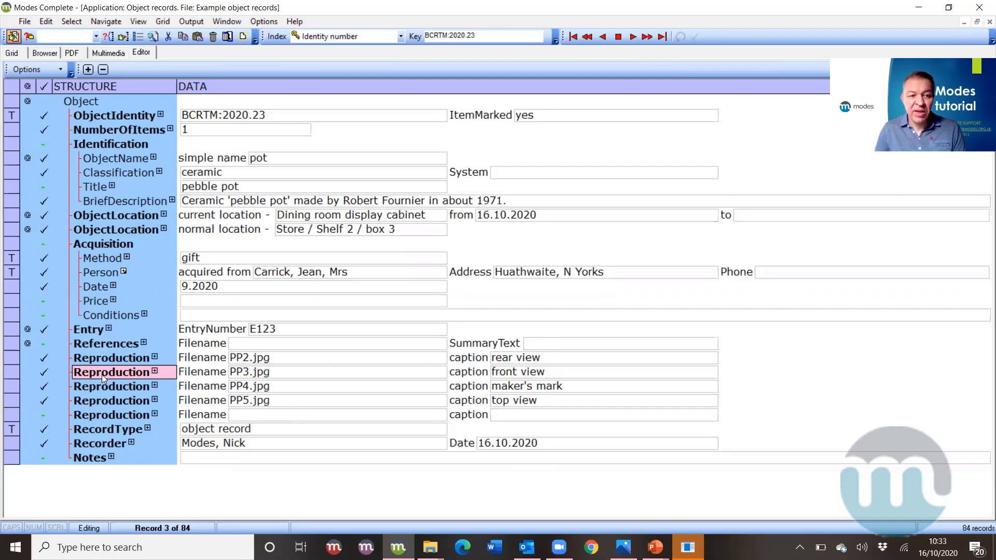
{"action": "right_click", "coordinate": [101, 375]}
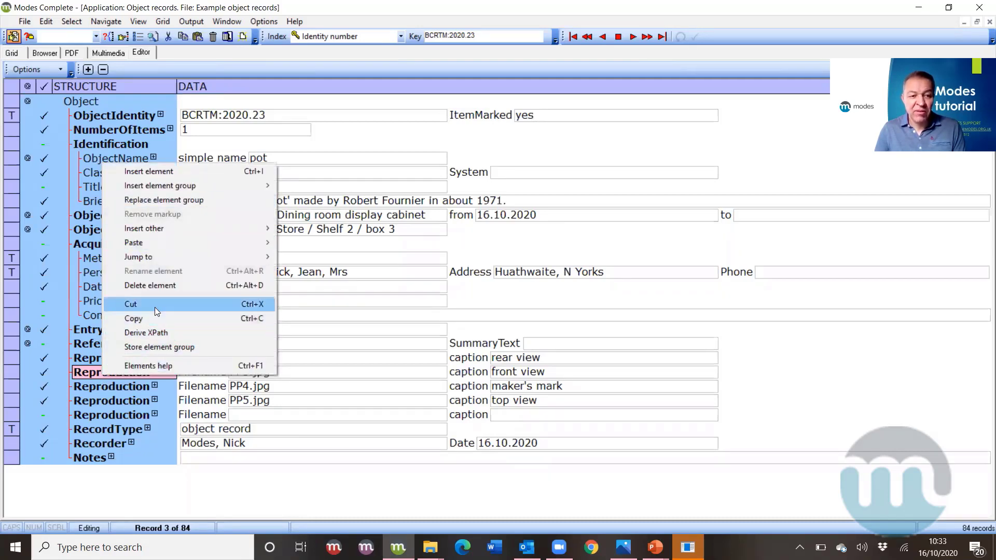
{"action": "left_click", "coordinate": [154, 304]}
- Paste front view before rear view, save the record and return to the grid
{"action": "left_click", "coordinate": [91, 359]}
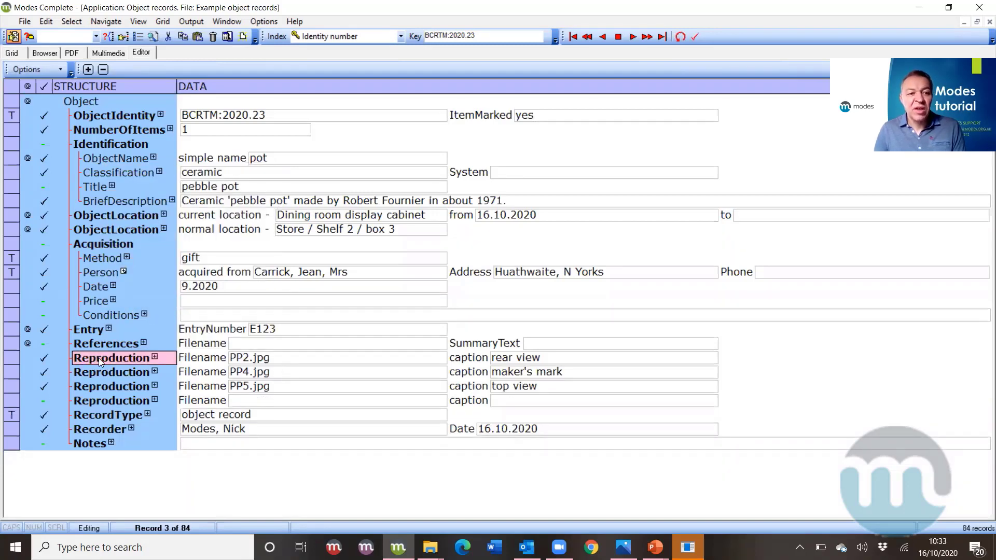
{"action": "right_click", "coordinate": [98, 358]}
{"action": "mouse_move", "coordinate": [169, 230]}
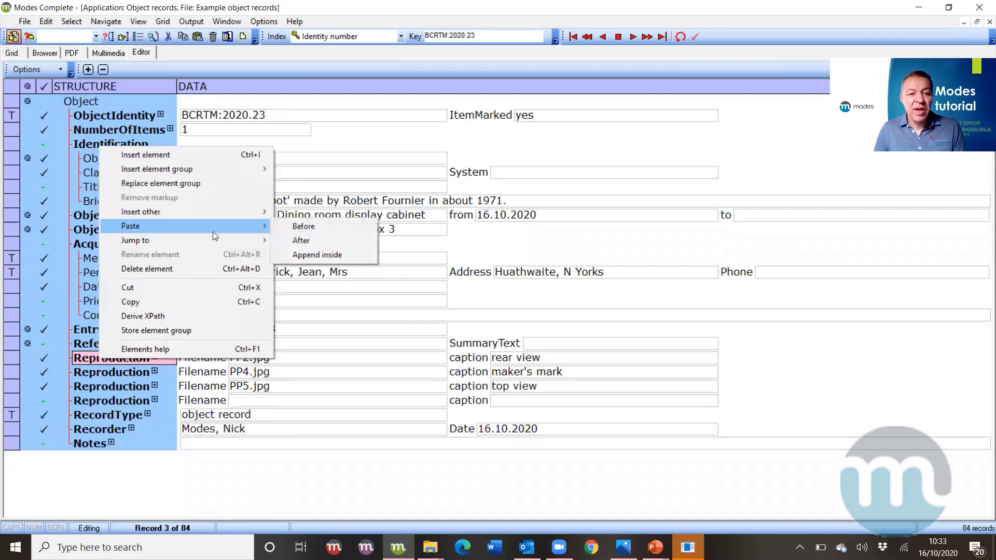
{"action": "left_click", "coordinate": [285, 226]}
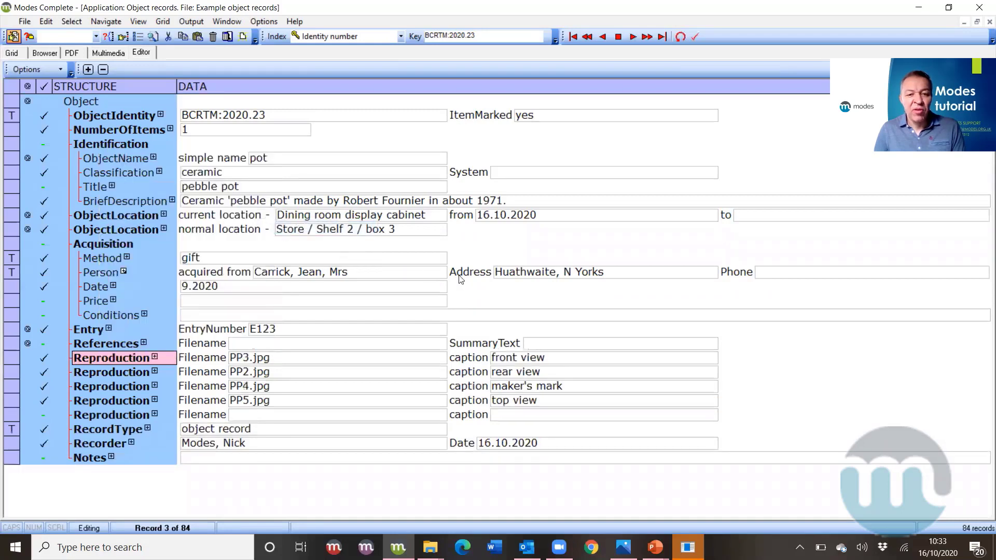
{"action": "left_click", "coordinate": [551, 358]}
{"action": "left_click", "coordinate": [552, 372]}
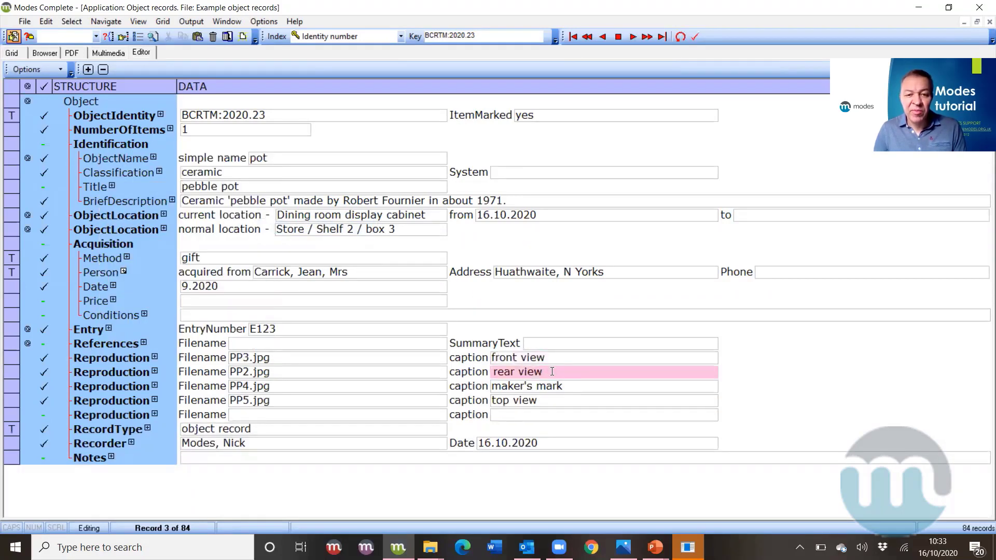
{"action": "left_click", "coordinate": [696, 38]}
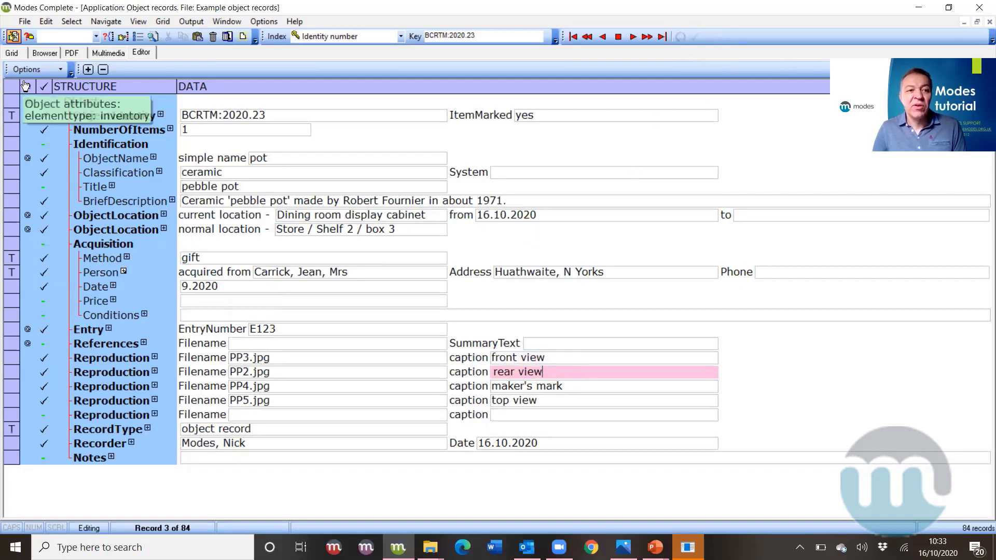
{"action": "left_click", "coordinate": [12, 53]}
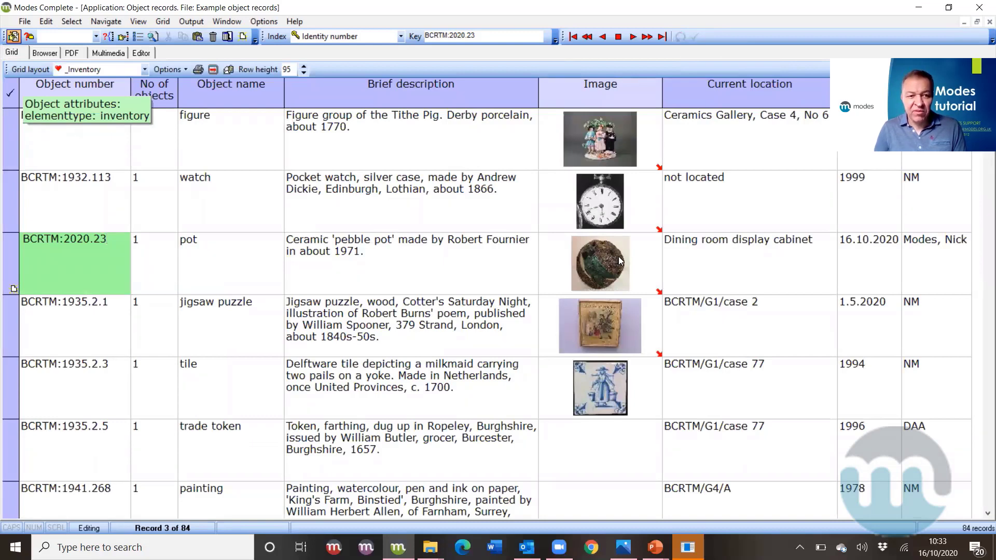
{"action": "left_click", "coordinate": [45, 52]}
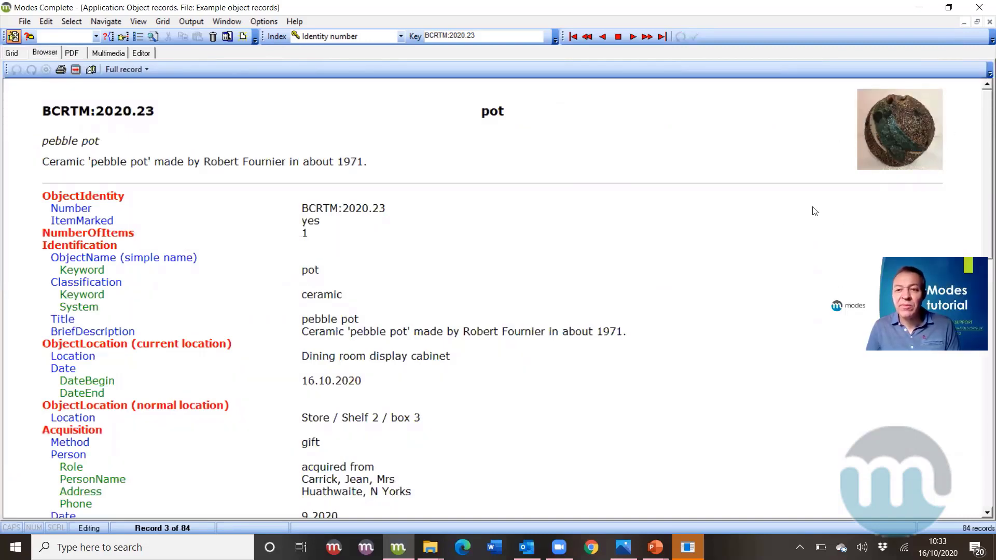
{"action": "left_click", "coordinate": [110, 52]}
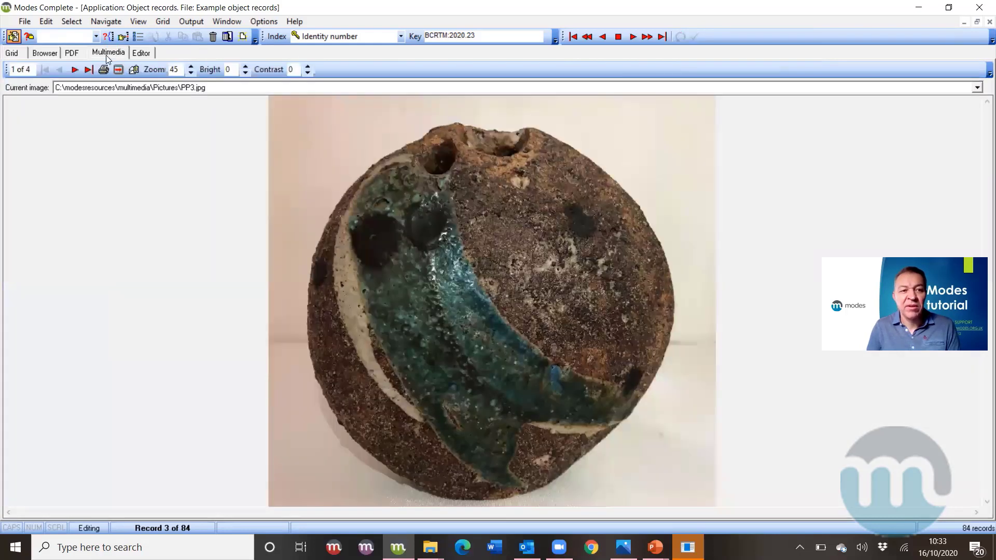
{"action": "left_click", "coordinate": [74, 70]}
{"action": "left_click", "coordinate": [59, 70]}
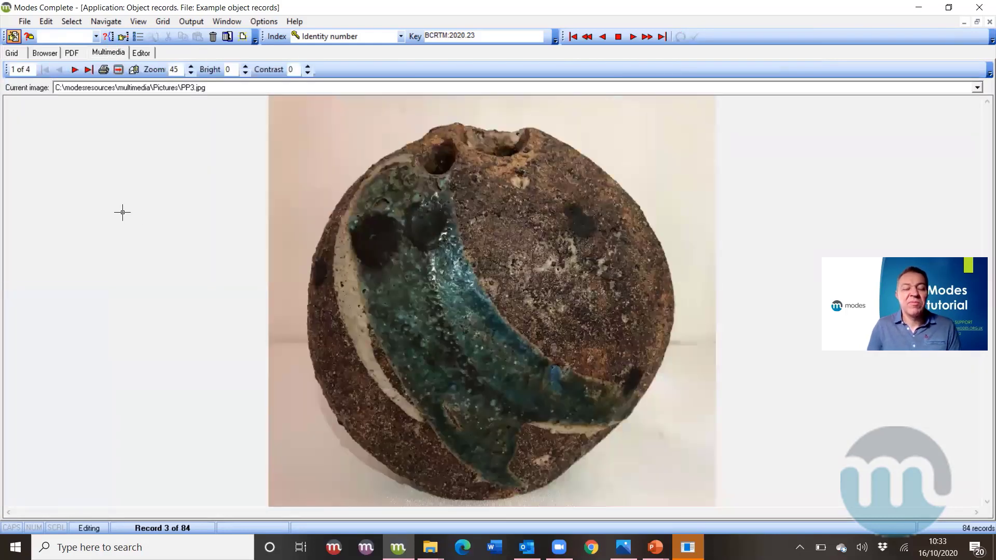
{"action": "left_click", "coordinate": [10, 53]}
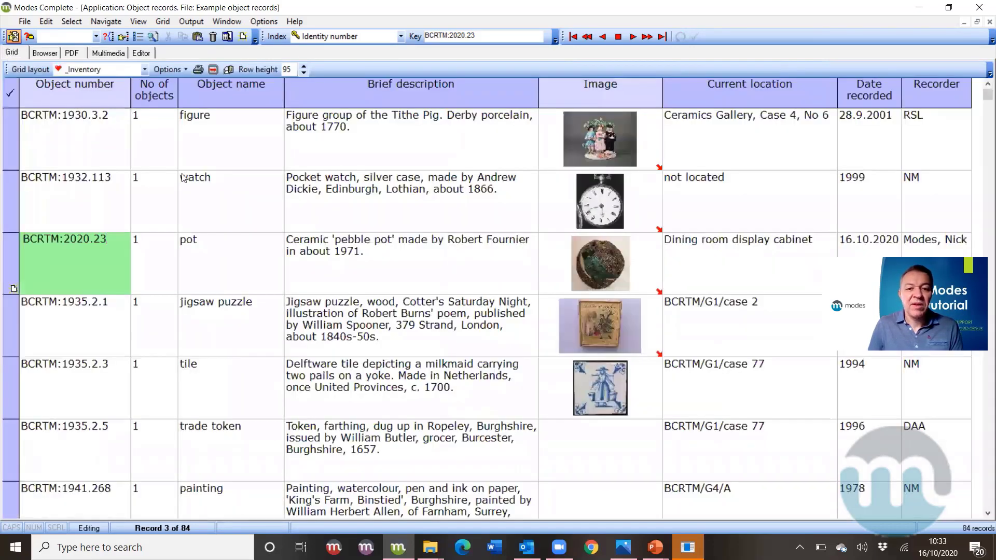